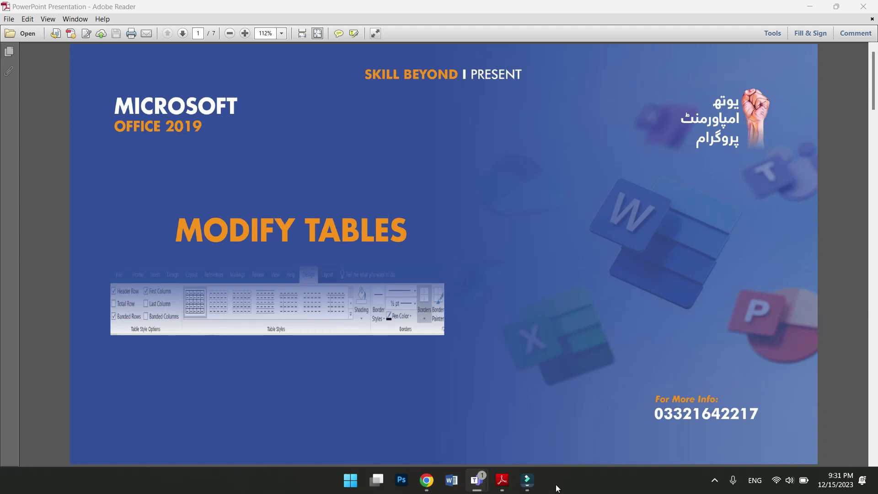
- Bring the Teams meeting window for 'MS WORD Lecture 07' to the front
{"action": "left_click", "coordinate": [475, 480]}
- Restore down the Teams meeting window and switch back to the Modify Tables slide in Adobe Reader
{"action": "left_click", "coordinate": [592, 411]}
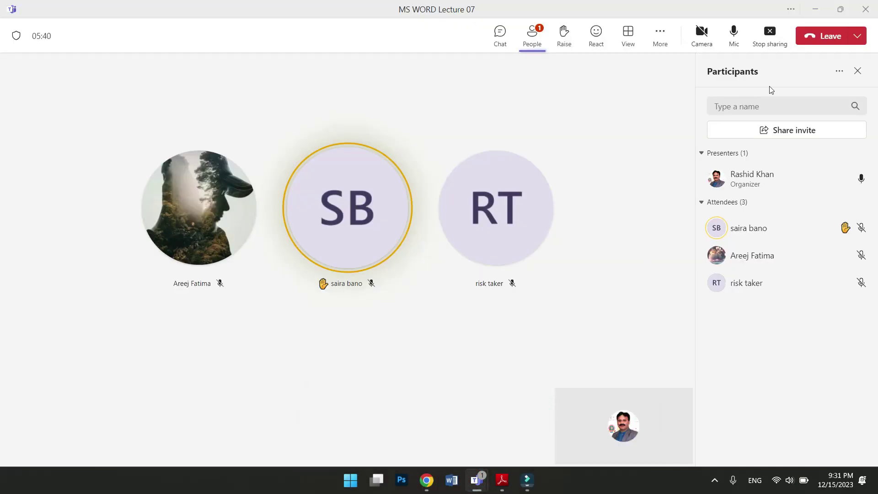
{"action": "left_click", "coordinate": [840, 9]}
{"action": "key", "text": "alt+Tab"}
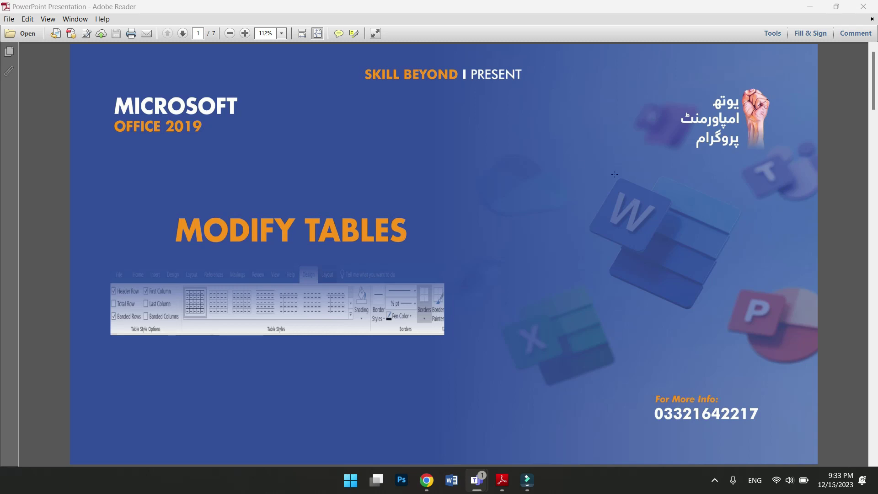
- Advance to the 'RESIZE THE TABLE' slide (page 2), then minimize Adobe Reader
{"action": "scroll", "coordinate": [532, 215], "scroll_direction": "down", "scroll_amount": 3}
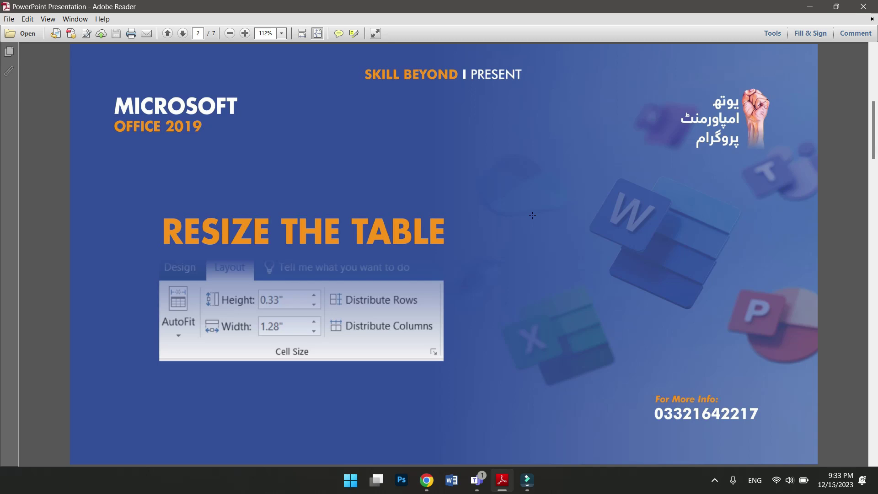
{"action": "left_click", "coordinate": [810, 7]}
- Open sample.docx from the lecture 07 folder in Word and minimize the folder window
{"action": "double_click", "coordinate": [847, 95]}
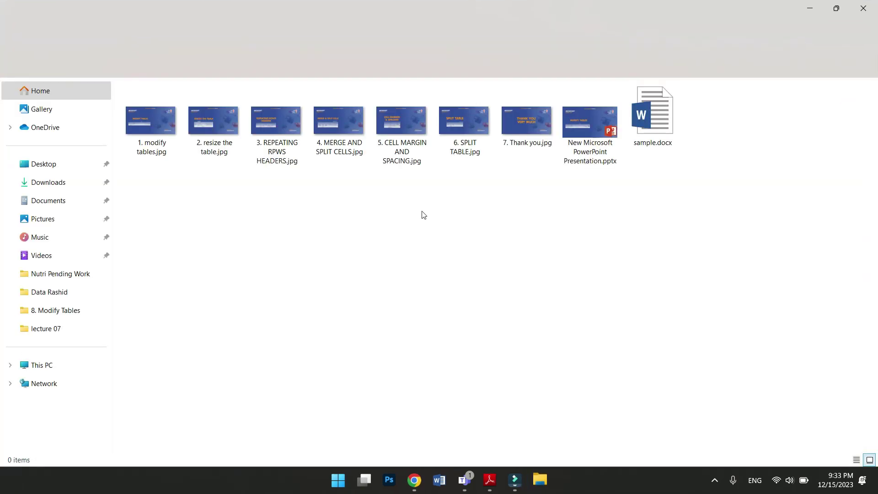
{"action": "double_click", "coordinate": [652, 116]}
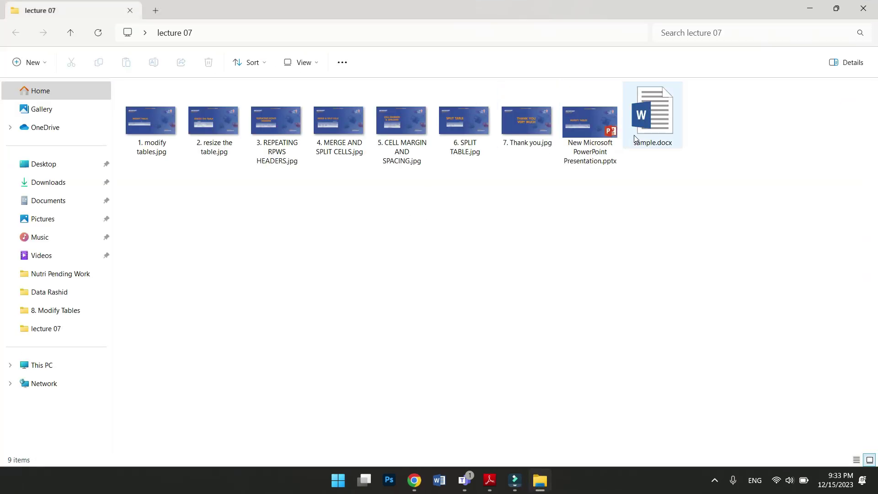
{"action": "left_click", "coordinate": [810, 8]}
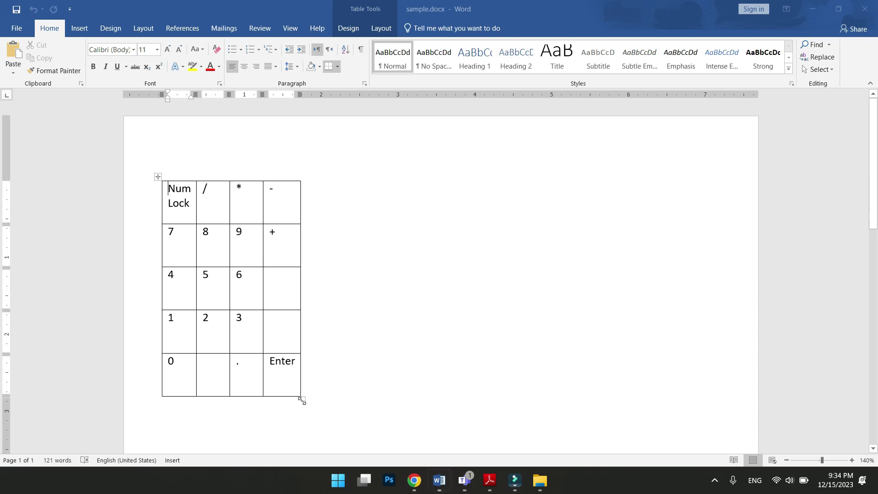
- Try resizing the keypad table with its corner handle, then undo the resize
{"action": "mouse_move", "coordinate": [301, 400]}
{"action": "left_mouse_down"}
{"action": "mouse_move", "coordinate": [625, 334]}
{"action": "mouse_move", "coordinate": [622, 343]}
{"action": "mouse_move", "coordinate": [648, 340]}
{"action": "left_mouse_up"}
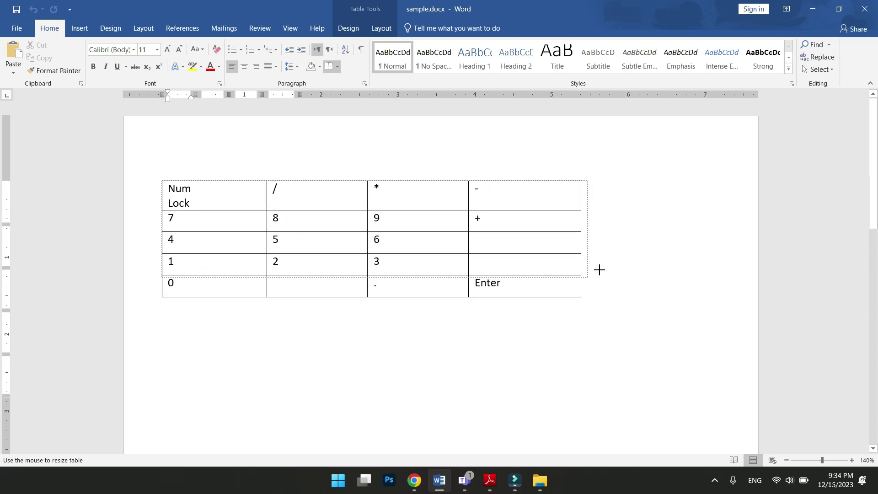
{"action": "left_click_drag", "start_coordinate": [648, 340], "coordinate": [645, 315]}
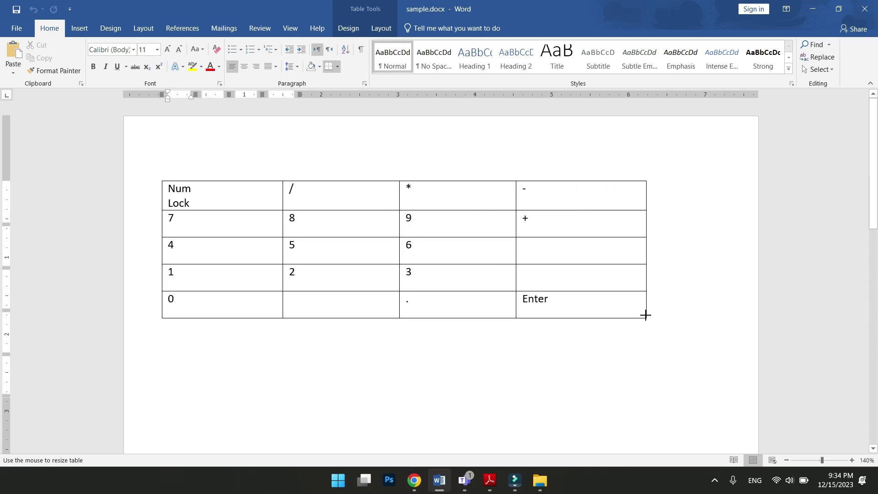
{"action": "left_click_drag", "start_coordinate": [645, 315], "coordinate": [688, 302]}
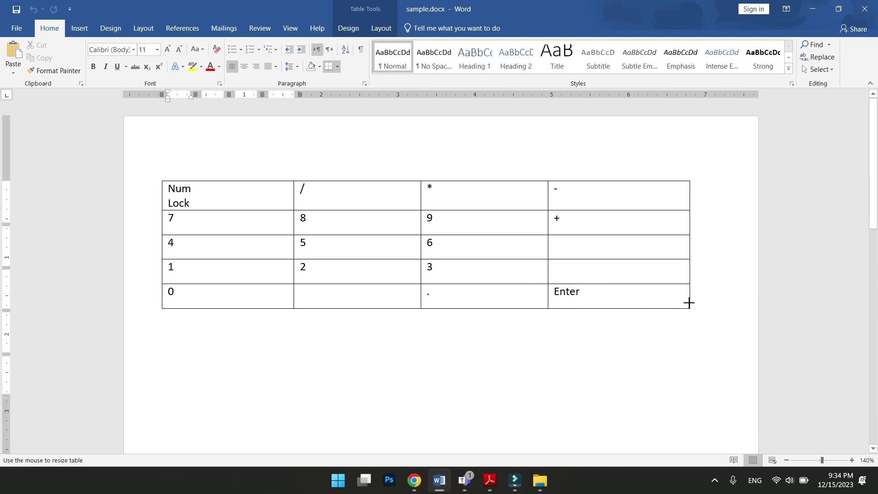
{"action": "left_click_drag", "start_coordinate": [689, 303], "coordinate": [696, 304]}
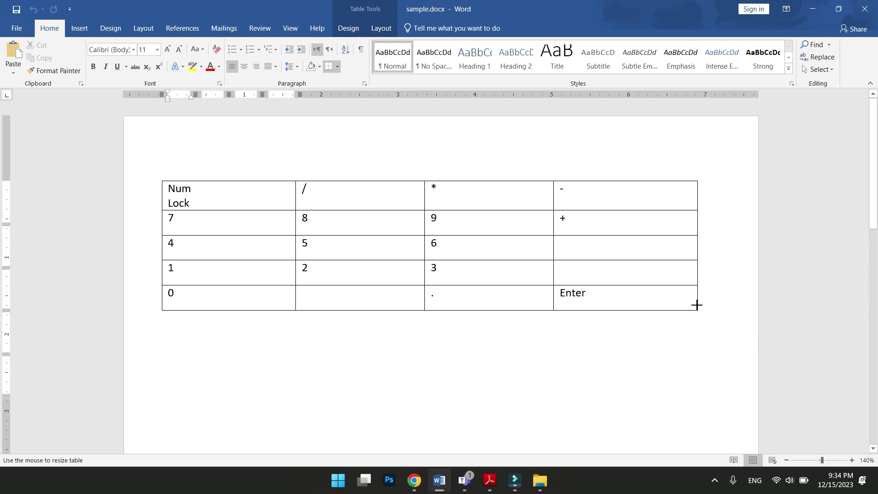
{"action": "left_click", "coordinate": [696, 305]}
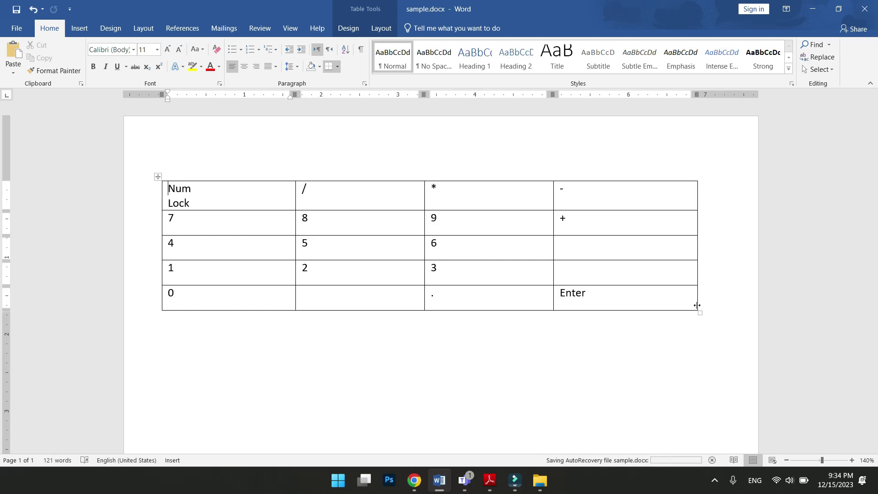
{"action": "left_click", "coordinate": [696, 305]}
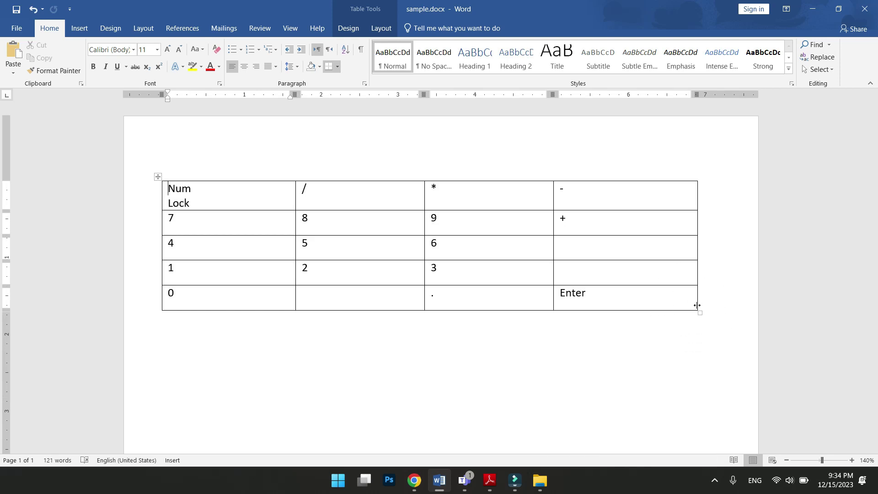
{"action": "key", "text": "ctrl+z"}
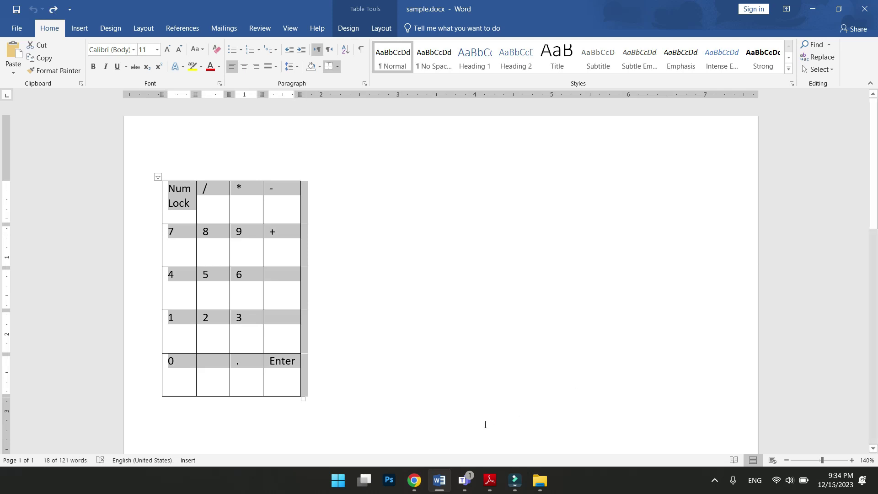
- Enlarge the keypad table again, settling on wider columns and taller rows
{"action": "left_click_drag", "start_coordinate": [303, 398], "coordinate": [700, 349]}
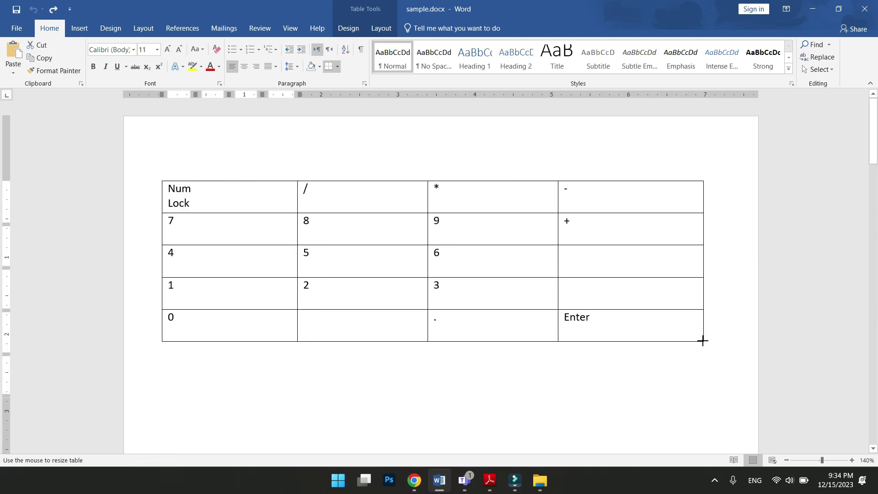
{"action": "left_click_drag", "start_coordinate": [700, 349], "coordinate": [698, 334]}
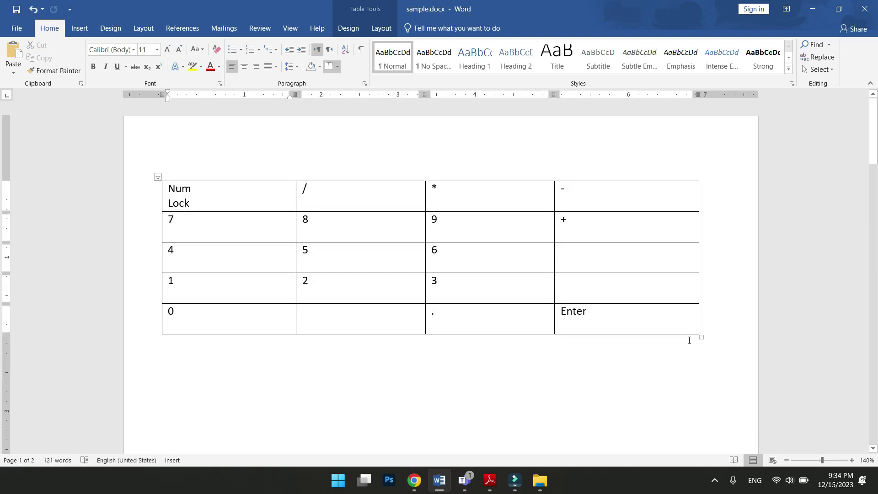
{"action": "key", "text": "ctrl+z"}
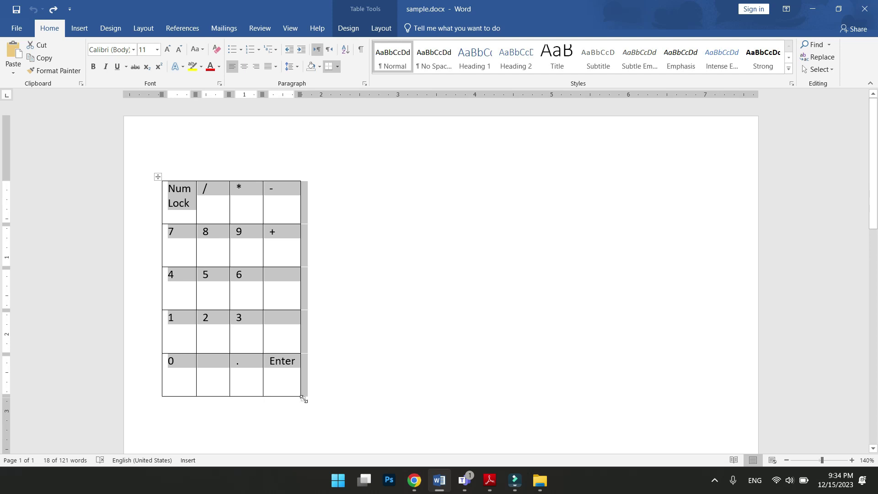
{"action": "mouse_move", "coordinate": [303, 398]}
{"action": "left_mouse_down"}
{"action": "mouse_move", "coordinate": [411, 394]}
{"action": "mouse_move", "coordinate": [316, 337]}
{"action": "left_mouse_up"}
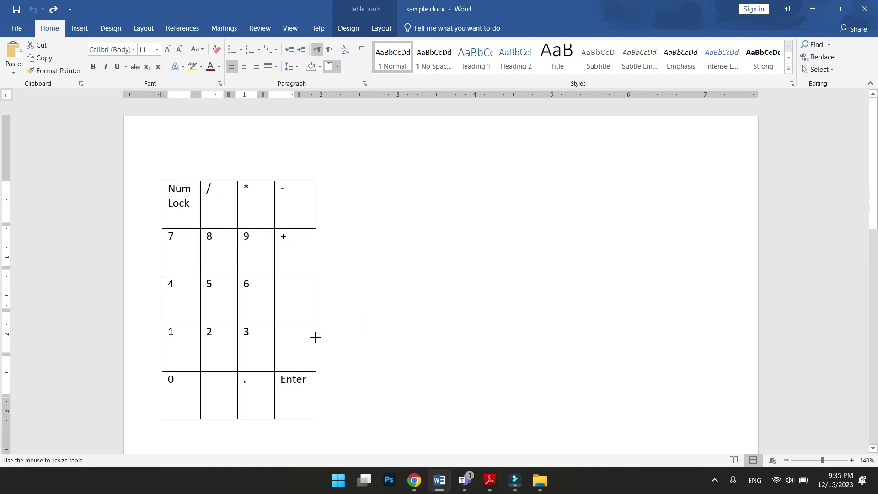
{"action": "mouse_move", "coordinate": [315, 337]}
{"action": "left_mouse_down"}
{"action": "mouse_move", "coordinate": [323, 326]}
{"action": "mouse_move", "coordinate": [382, 359]}
{"action": "mouse_move", "coordinate": [339, 330]}
{"action": "left_mouse_up"}
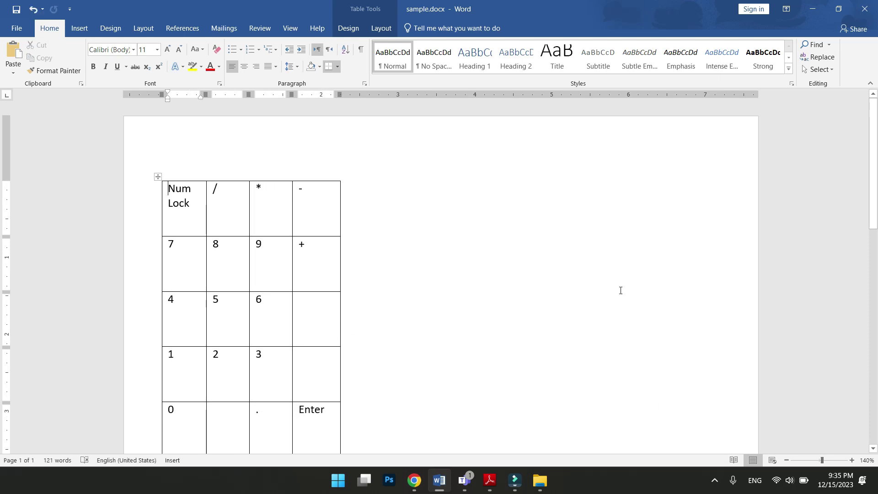
- Stretch the keypad table across the page, then undo the oversized resize
{"action": "scroll", "coordinate": [590, 292], "scroll_direction": "down", "scroll_amount": 3}
{"action": "scroll", "coordinate": [549, 288], "scroll_direction": "down", "scroll_amount": 2}
{"action": "scroll", "coordinate": [503, 278], "scroll_direction": "down", "scroll_amount": 3}
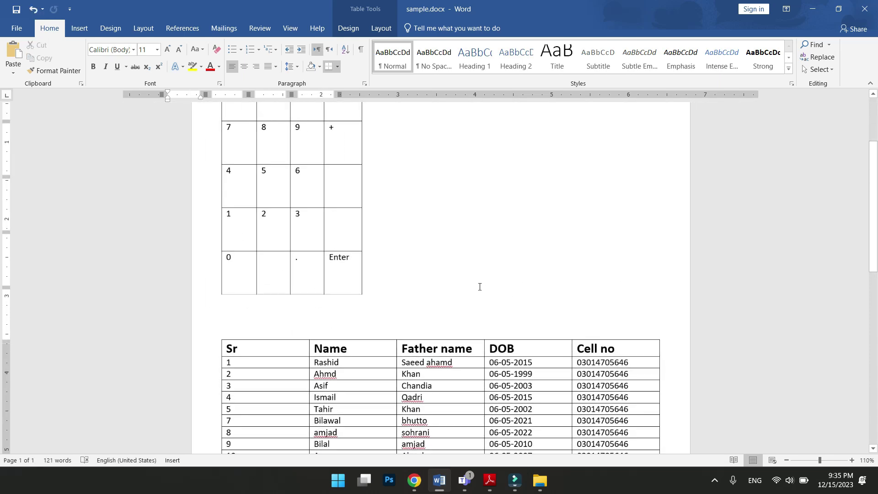
{"action": "scroll", "coordinate": [457, 293], "scroll_direction": "down", "scroll_amount": 2}
{"action": "scroll", "coordinate": [411, 311], "scroll_direction": "up", "scroll_amount": 3}
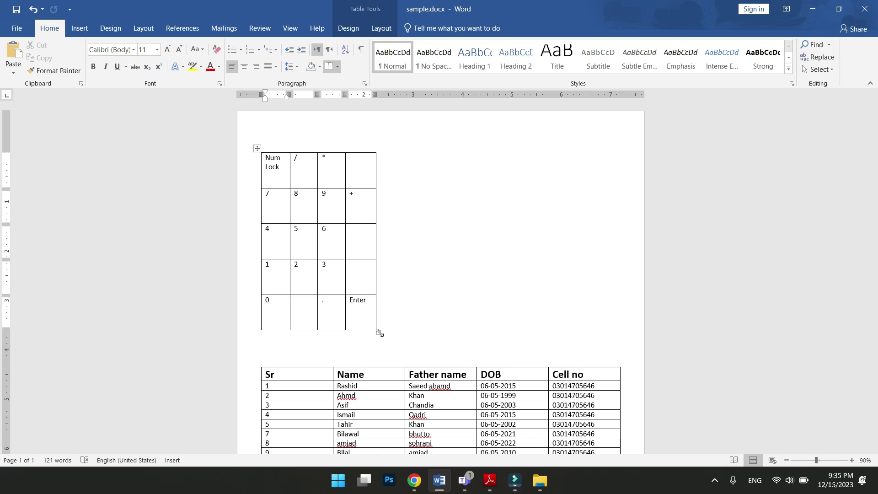
{"action": "mouse_move", "coordinate": [379, 333]}
{"action": "left_mouse_down"}
{"action": "mouse_move", "coordinate": [495, 409]}
{"action": "mouse_move", "coordinate": [457, 311]}
{"action": "mouse_move", "coordinate": [566, 300]}
{"action": "mouse_move", "coordinate": [365, 288]}
{"action": "mouse_move", "coordinate": [546, 288]}
{"action": "mouse_move", "coordinate": [566, 265]}
{"action": "mouse_move", "coordinate": [594, 267]}
{"action": "left_mouse_up"}
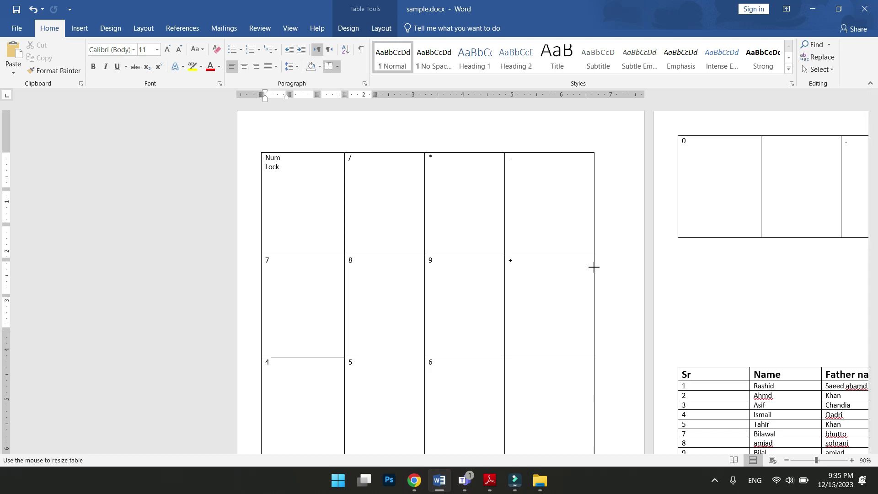
{"action": "scroll", "coordinate": [571, 274], "scroll_direction": "right", "scroll_amount": 5}
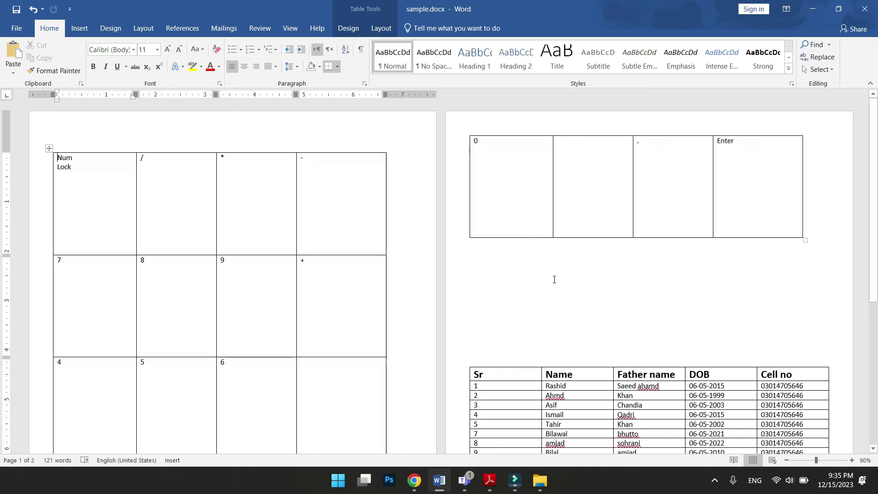
{"action": "key", "text": "ctrl+z"}
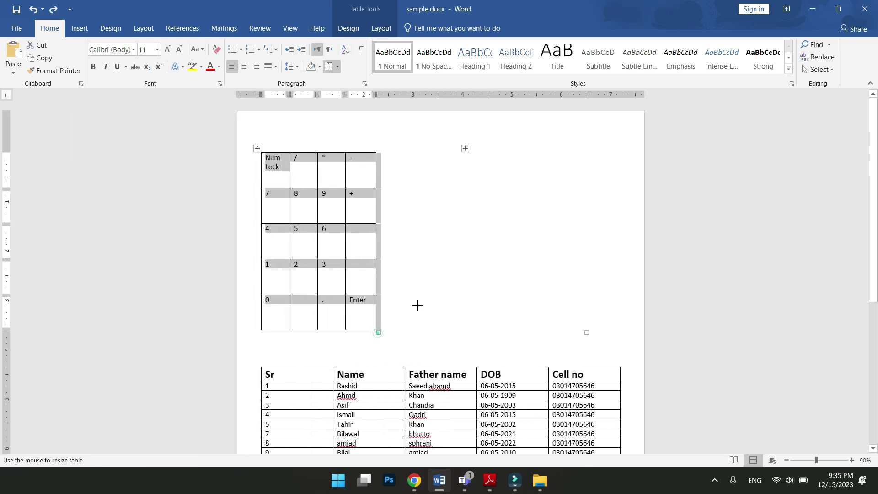
- Try a wider, shorter table layout, undo it, and place the insertion point in the table
{"action": "mouse_move", "coordinate": [416, 305]}
{"action": "left_mouse_down"}
{"action": "mouse_move", "coordinate": [593, 242]}
{"action": "mouse_move", "coordinate": [548, 281]}
{"action": "mouse_move", "coordinate": [585, 218]}
{"action": "left_mouse_up"}
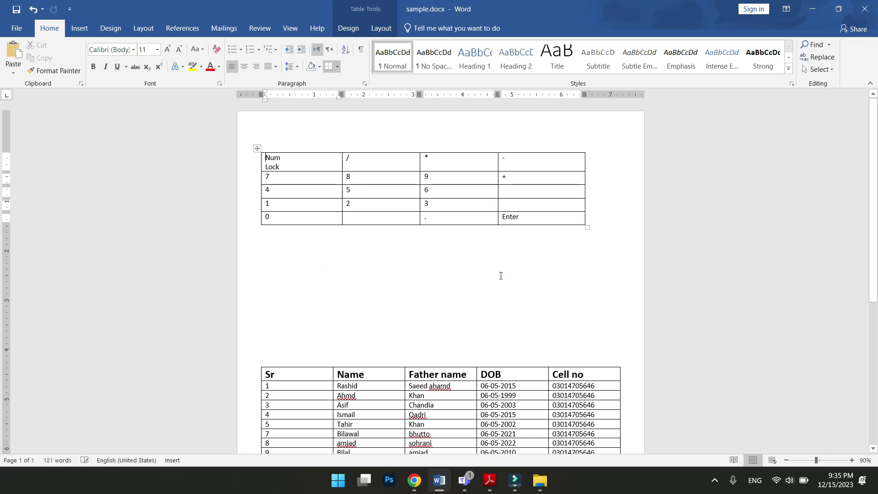
{"action": "scroll", "coordinate": [441, 304], "scroll_direction": "up", "scroll_amount": 10, "text": "ctrl"}
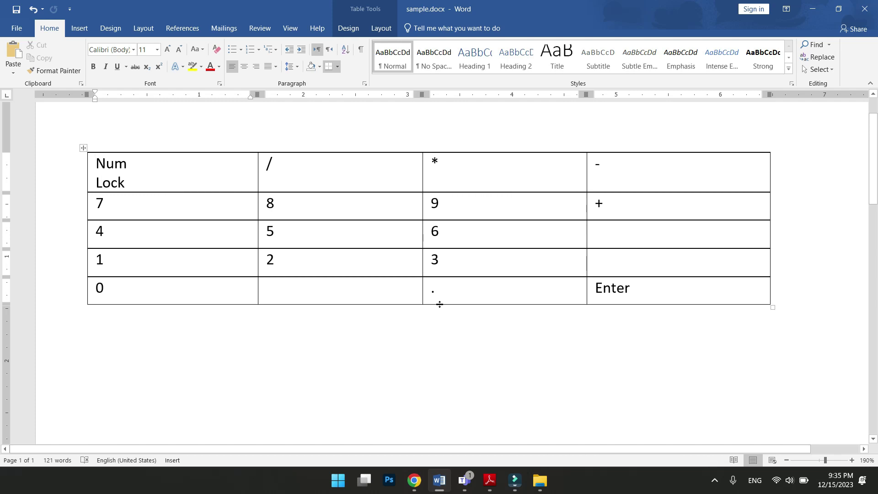
{"action": "key", "text": "ctrl+z"}
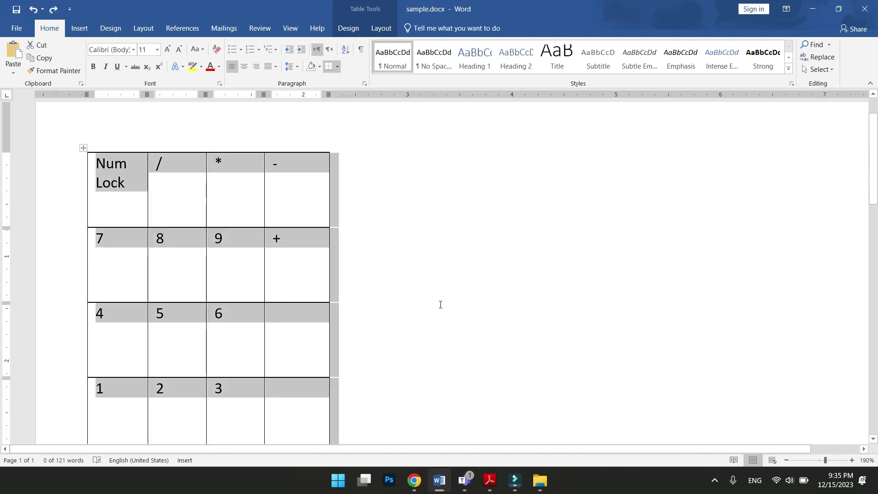
{"action": "scroll", "coordinate": [380, 294], "scroll_direction": "down", "scroll_amount": 3}
{"action": "scroll", "coordinate": [387, 300], "scroll_direction": "down", "scroll_amount": 3}
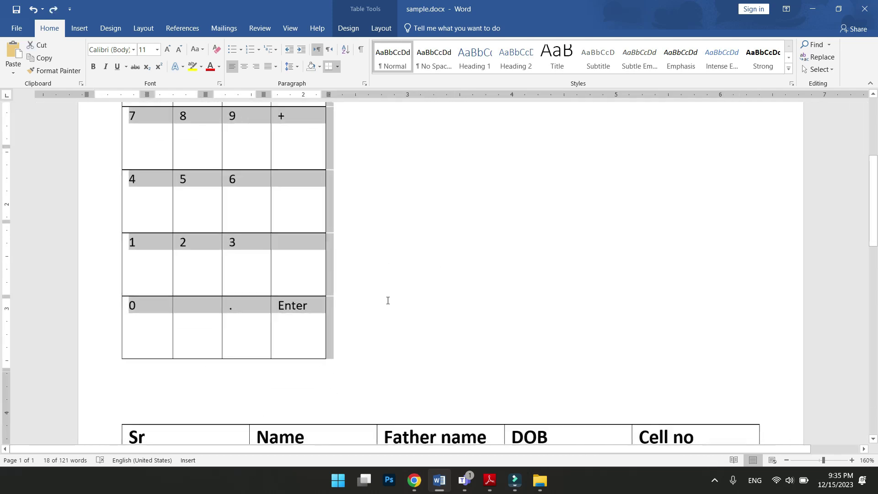
{"action": "scroll", "coordinate": [387, 306], "scroll_direction": "down", "scroll_amount": 2}
{"action": "left_click", "coordinate": [426, 299]}
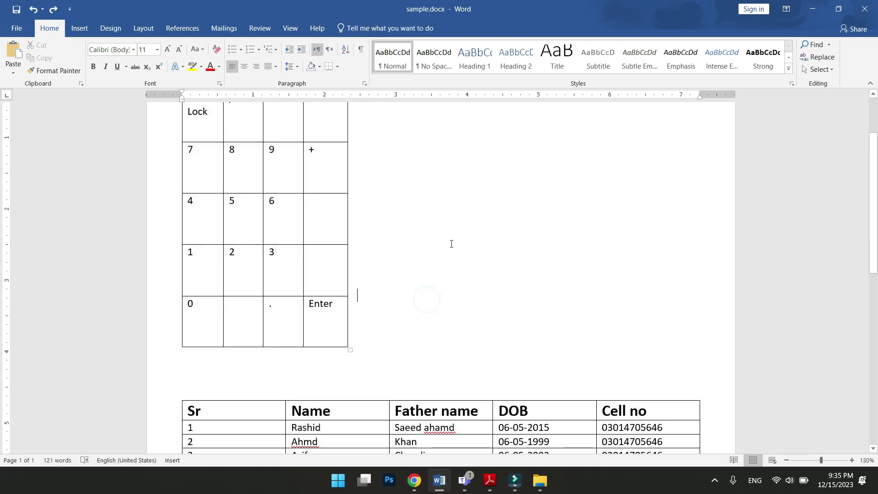
{"action": "scroll", "coordinate": [300, 231], "scroll_direction": "up", "scroll_amount": 1}
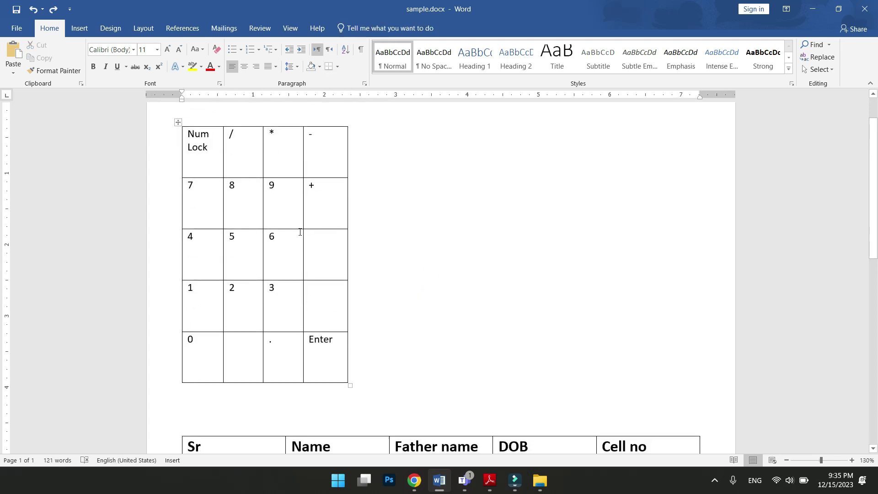
{"action": "left_click", "coordinate": [248, 199]}
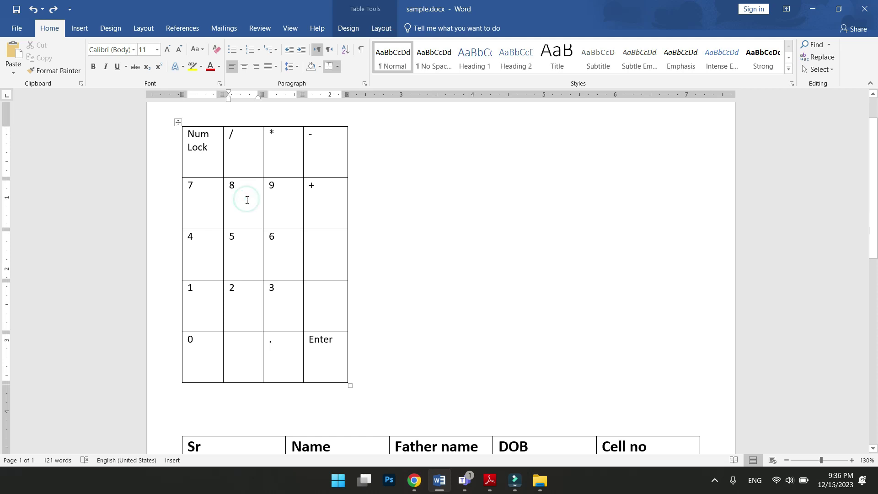
- From the 9 cell, open Table Properties for the keypad table via Table Tools Layout
{"action": "left_click", "coordinate": [384, 36]}
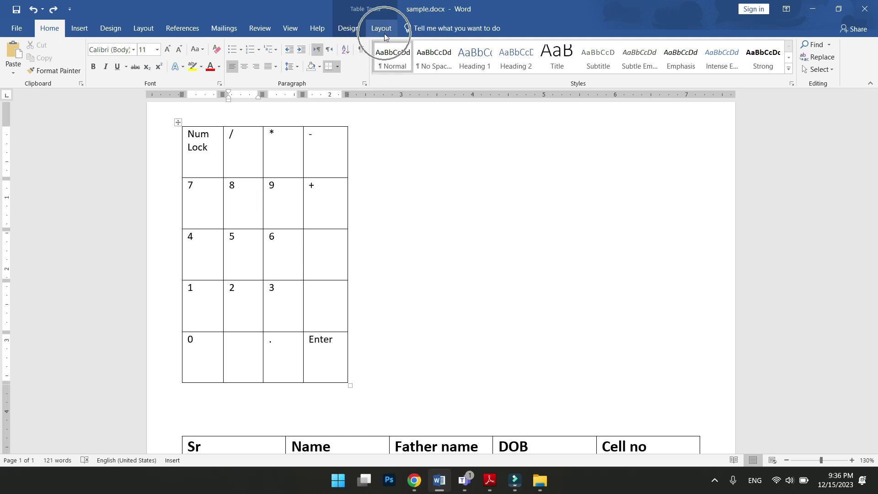
{"action": "left_click", "coordinate": [477, 171]}
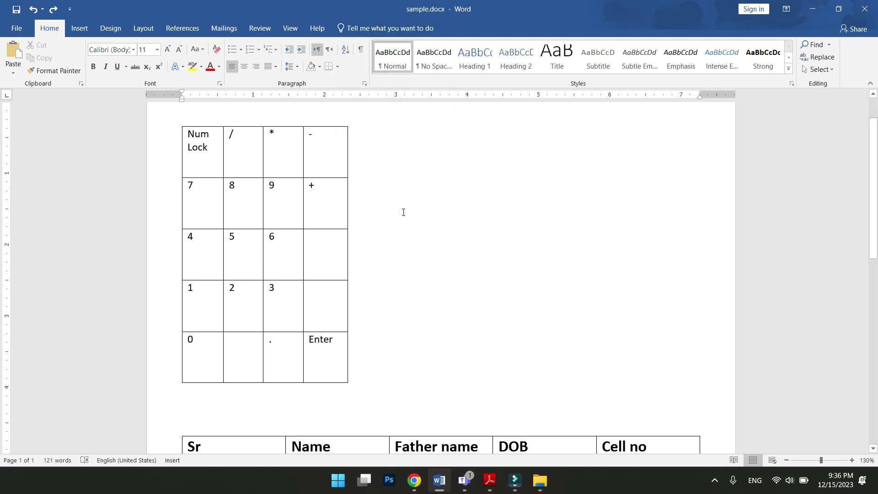
{"action": "left_click", "coordinate": [292, 191]}
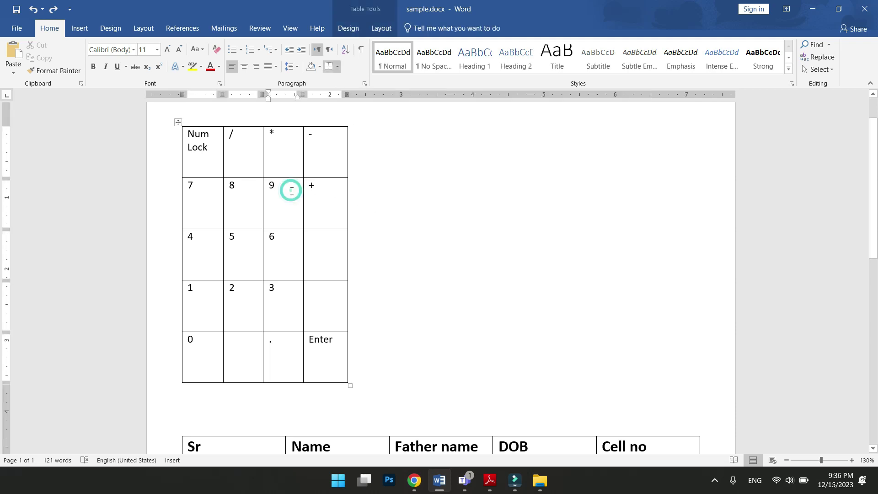
{"action": "left_click", "coordinate": [383, 29]}
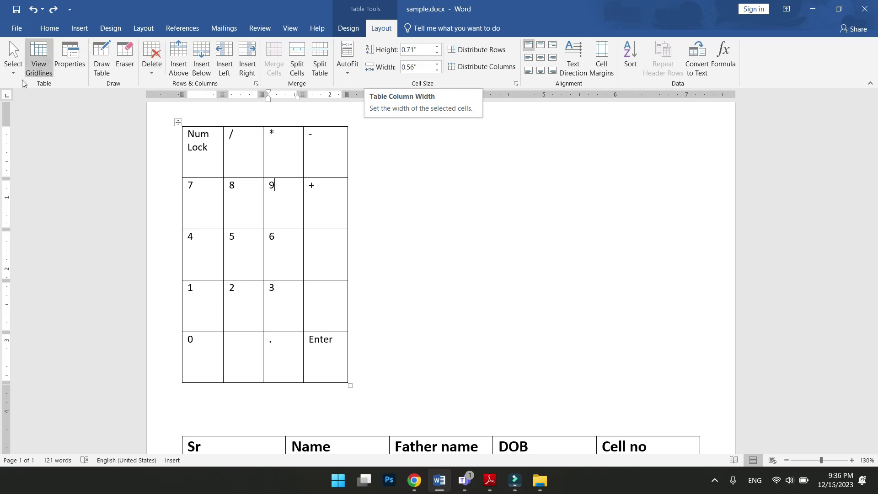
{"action": "left_click", "coordinate": [78, 65]}
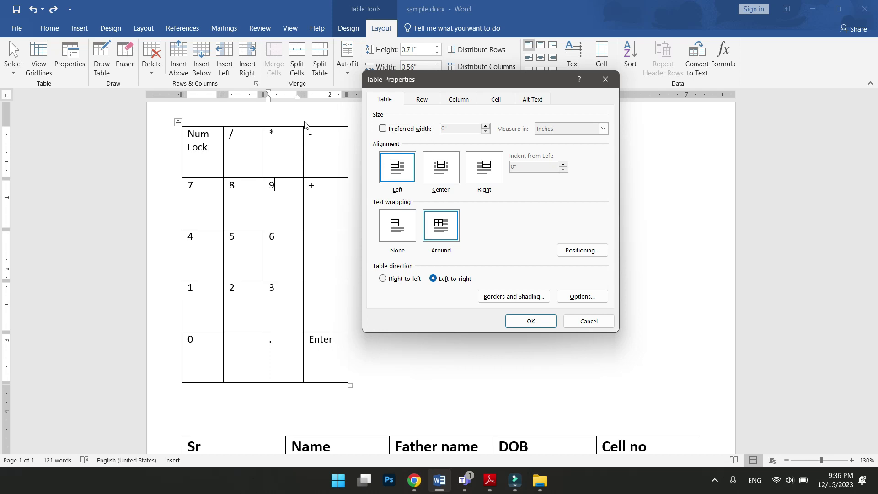
- Review the Table Properties tabs and apply Center alignment to the keypad table
{"action": "left_click", "coordinate": [390, 104]}
{"action": "left_click", "coordinate": [422, 99]}
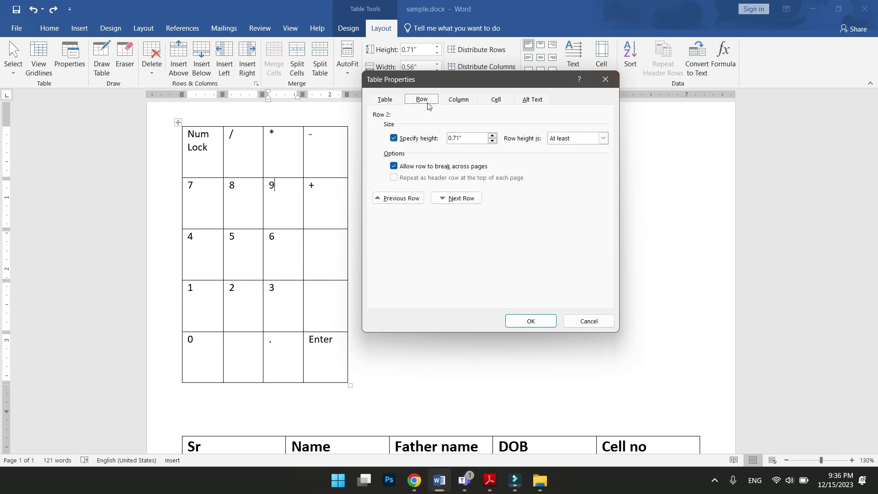
{"action": "left_click", "coordinate": [458, 99]}
{"action": "left_click", "coordinate": [498, 100]}
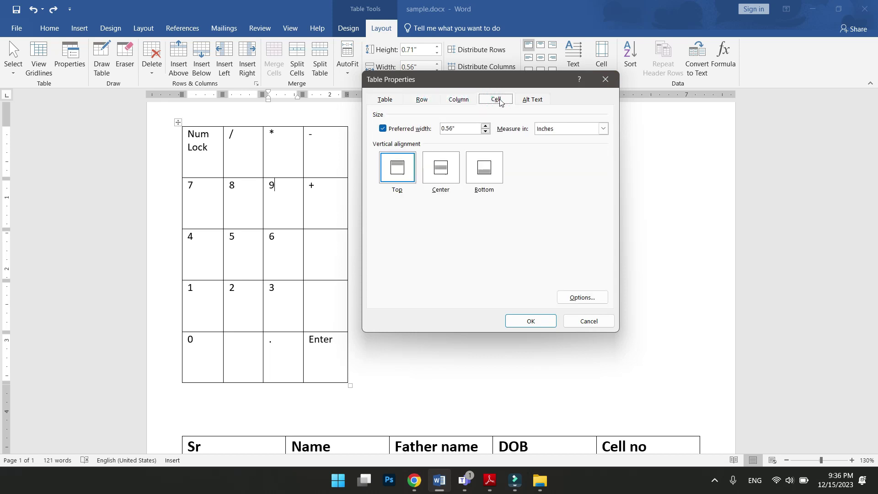
{"action": "left_click", "coordinate": [537, 101]}
{"action": "left_click", "coordinate": [394, 101]}
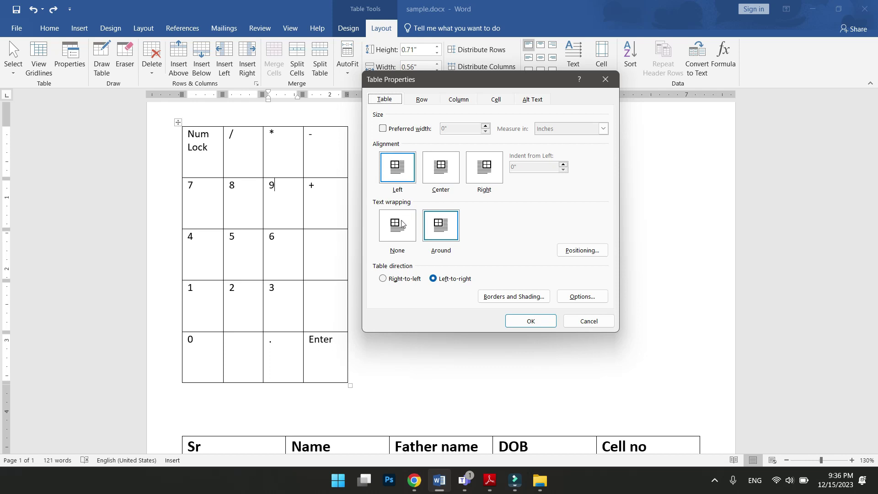
{"action": "left_click_drag", "start_coordinate": [464, 83], "coordinate": [638, 98]}
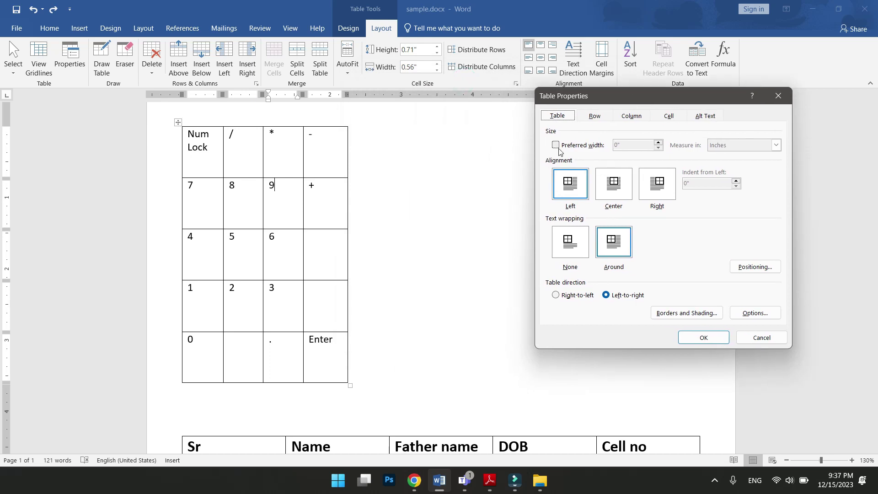
{"action": "left_click", "coordinate": [571, 195]}
{"action": "left_click", "coordinate": [613, 194]}
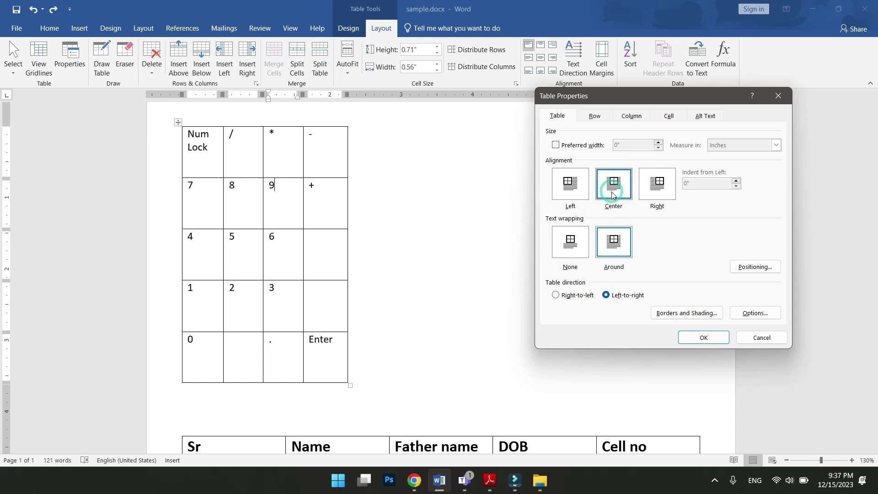
{"action": "left_click", "coordinate": [696, 334]}
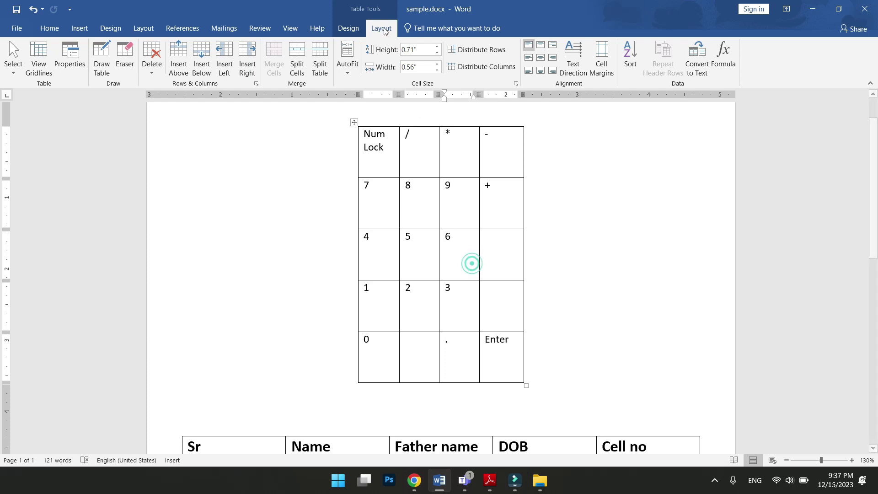
- Reopen Table Properties and change the table alignment to Right
{"action": "left_click", "coordinate": [67, 72]}
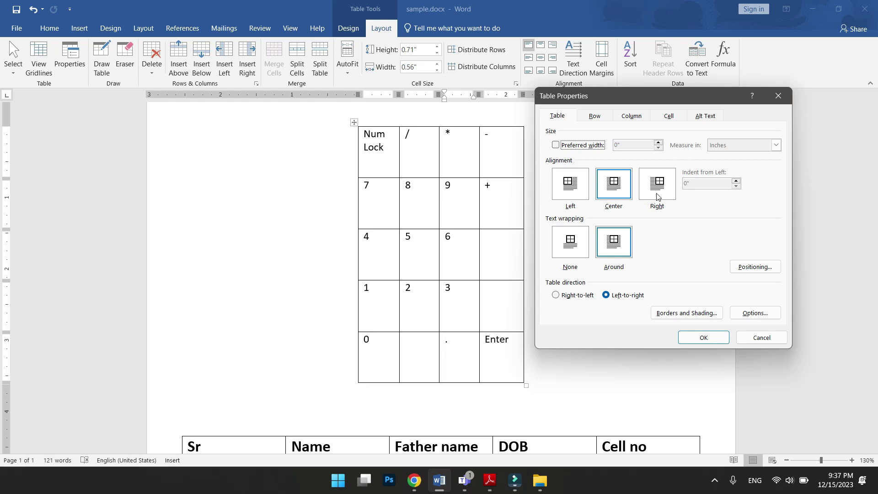
{"action": "left_click", "coordinate": [656, 192]}
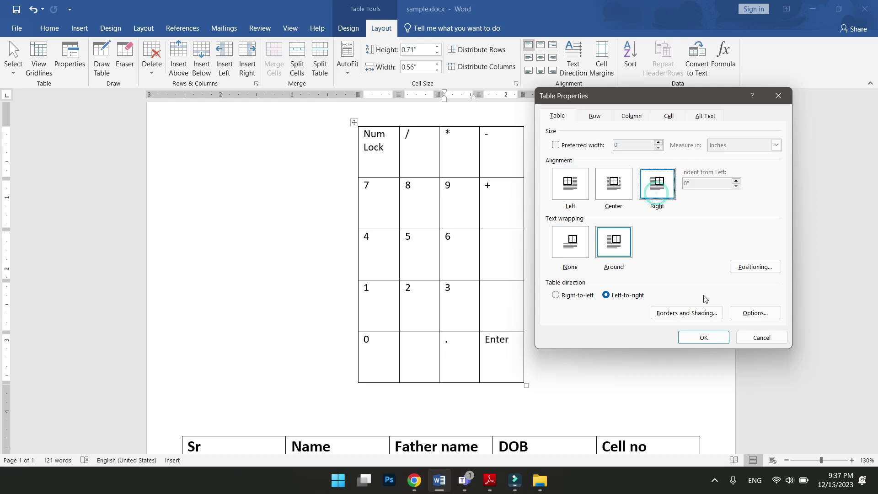
{"action": "left_click", "coordinate": [702, 339]}
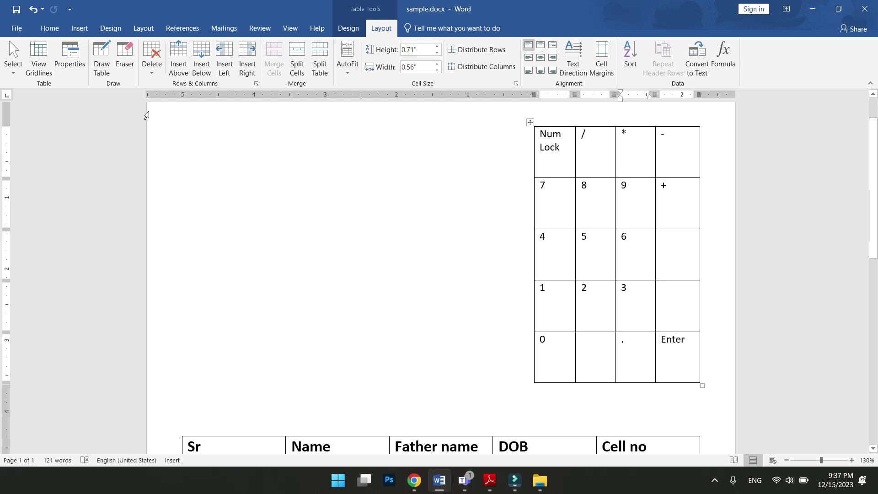
- Undo the alignment so the table returns to the left margin, then distribute its rows evenly
{"action": "key", "text": "ctrl+z"}
{"action": "key", "text": "ctrl+z"}
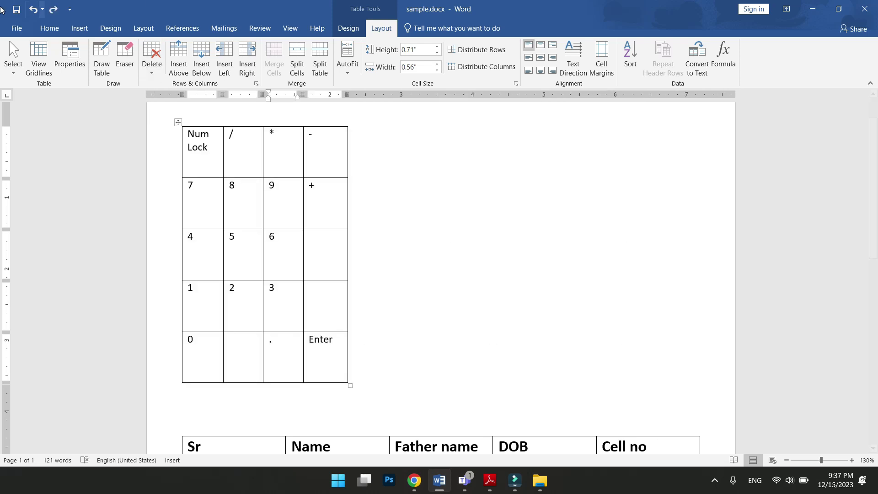
{"action": "left_click", "coordinate": [517, 242]}
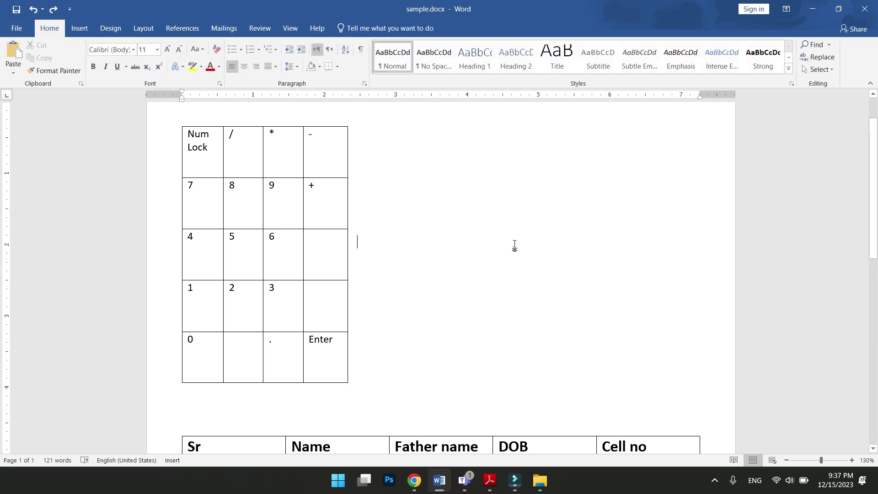
{"action": "left_click", "coordinate": [283, 260]}
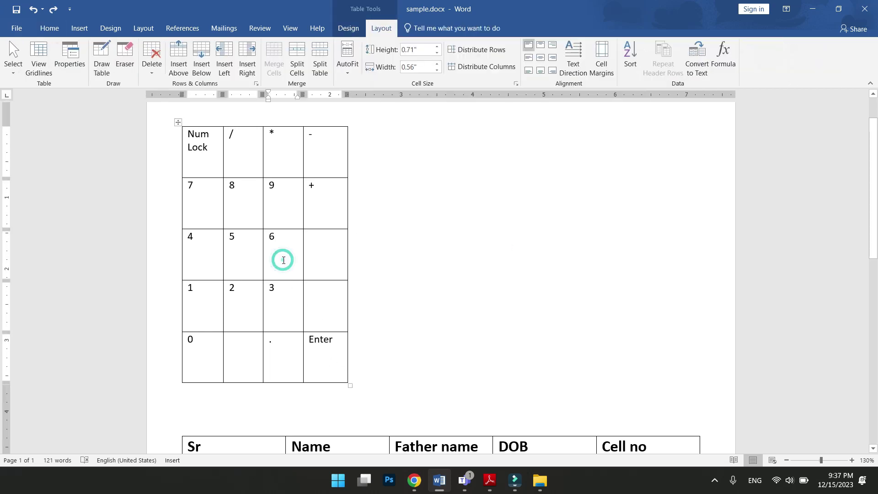
{"action": "left_click", "coordinate": [178, 122]}
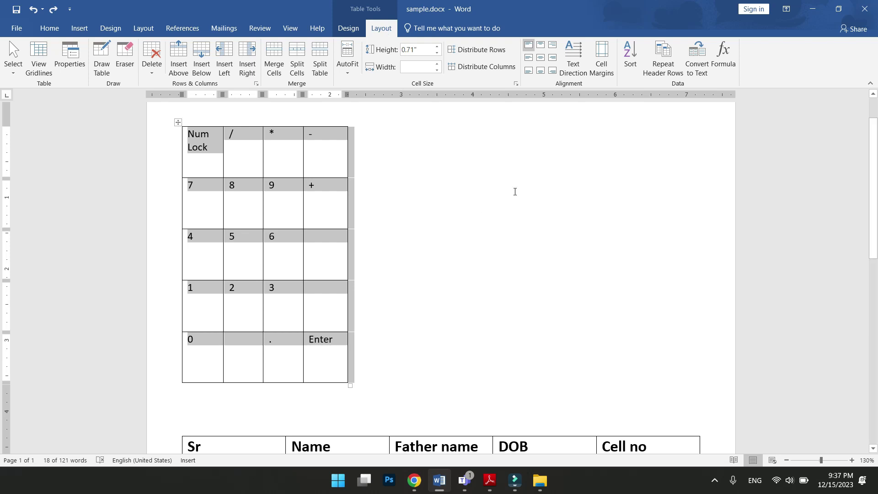
{"action": "left_click", "coordinate": [472, 50]}
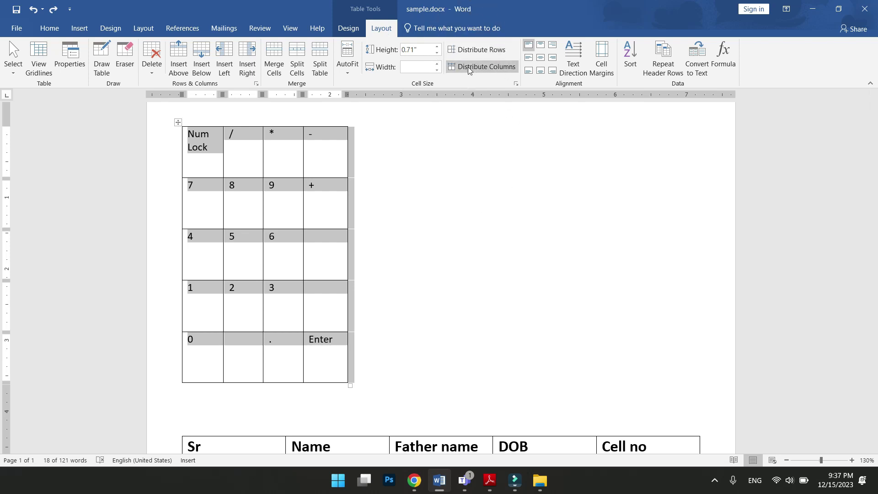
{"action": "left_click", "coordinate": [273, 211]}
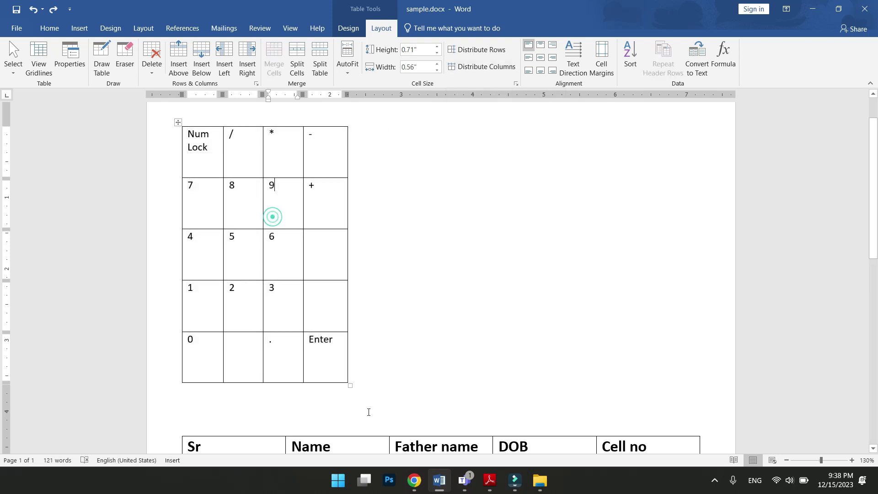
{"action": "left_click_drag", "start_coordinate": [350, 375], "coordinate": [545, 178]}
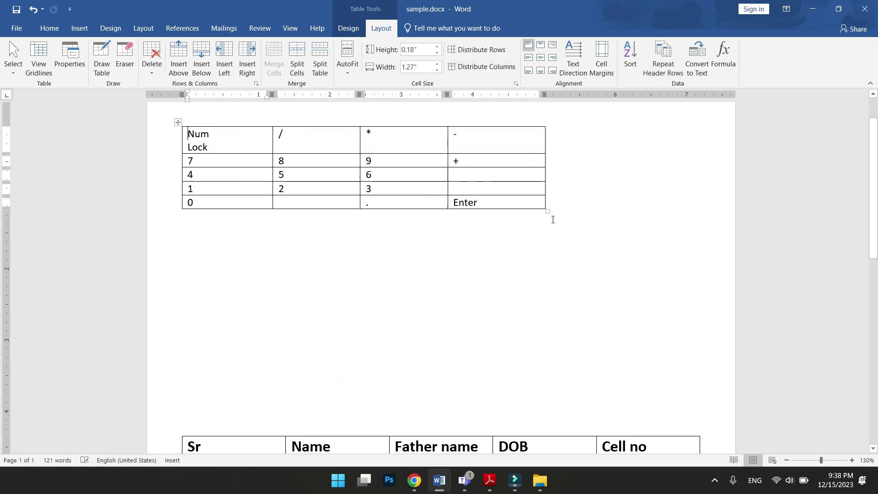
{"action": "scroll", "coordinate": [502, 291], "scroll_direction": "up", "scroll_amount": 3}
{"action": "scroll", "coordinate": [502, 291], "scroll_direction": "up", "scroll_amount": 3}
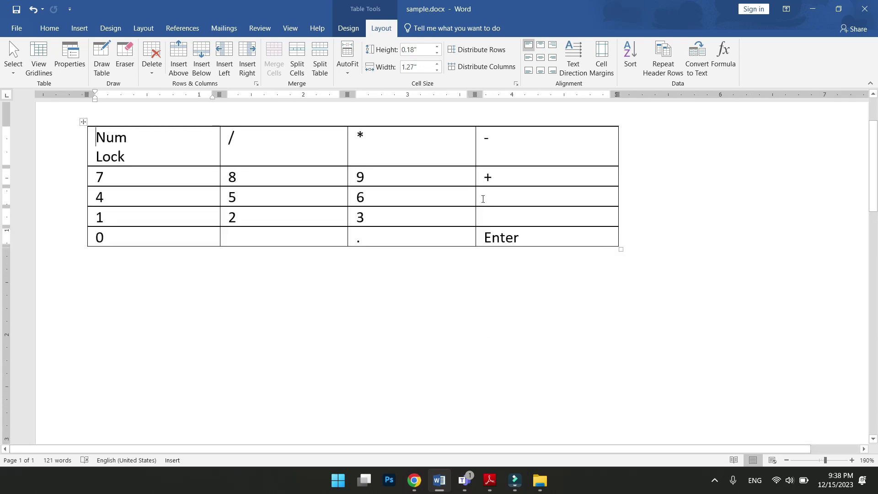
{"action": "left_click_drag", "start_coordinate": [475, 189], "coordinate": [406, 188]}
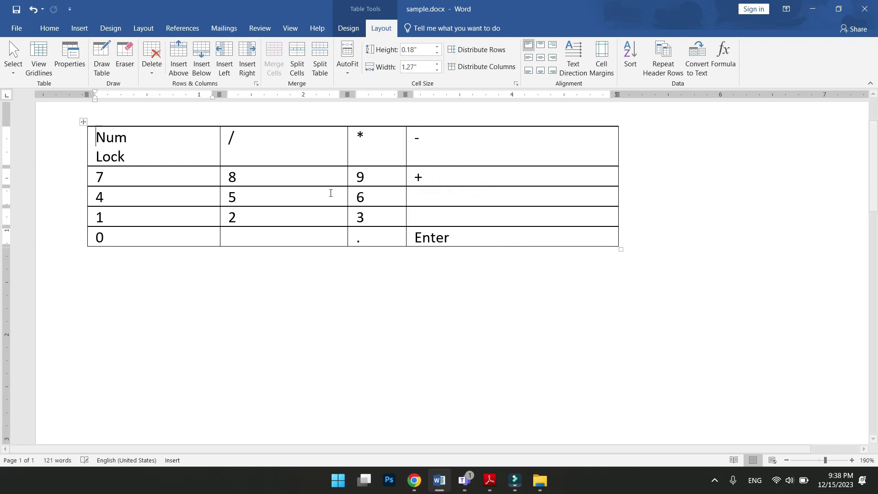
{"action": "left_click_drag", "start_coordinate": [226, 172], "coordinate": [273, 172]}
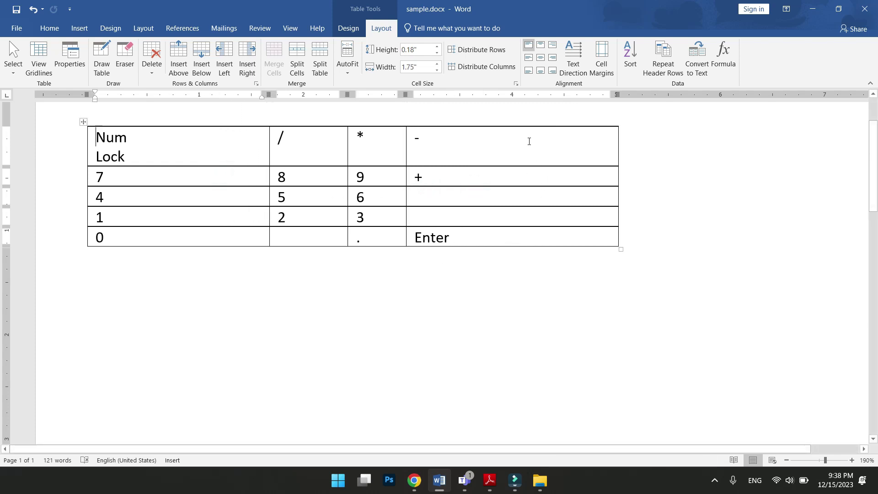
{"action": "left_click_drag", "start_coordinate": [529, 139], "coordinate": [529, 232]}
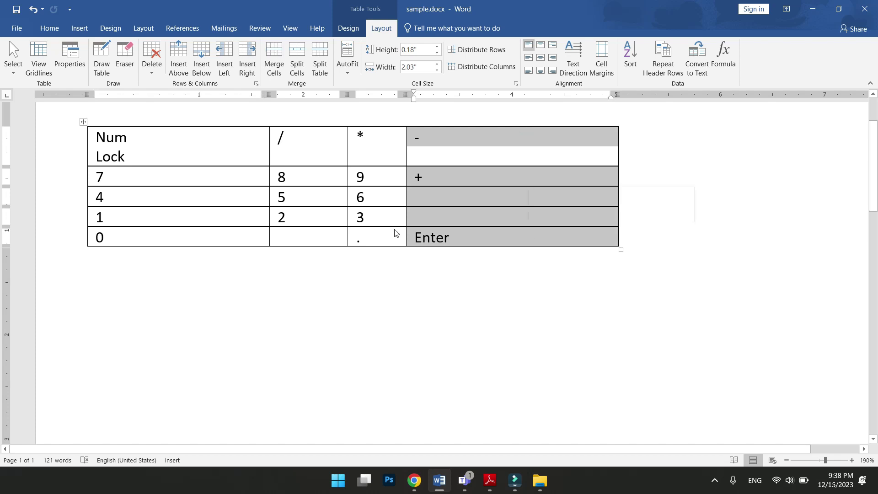
{"action": "left_click_drag", "start_coordinate": [218, 152], "coordinate": [221, 231]}
{"action": "left_click_drag", "start_coordinate": [289, 148], "coordinate": [286, 215]}
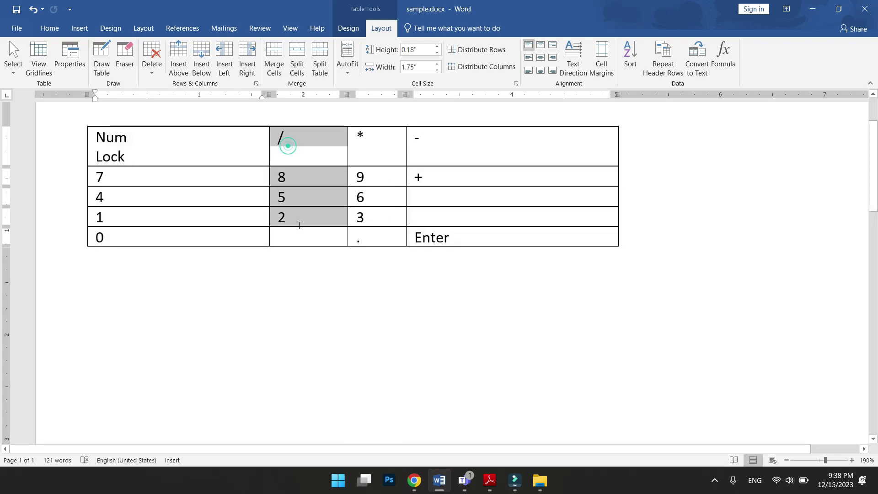
{"action": "left_click_drag", "start_coordinate": [362, 147], "coordinate": [363, 238]}
{"action": "left_click_drag", "start_coordinate": [175, 149], "coordinate": [494, 140]}
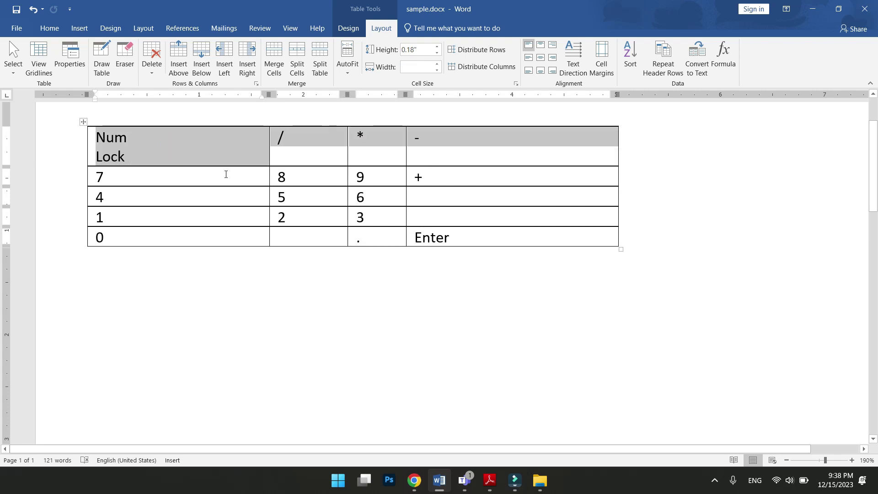
{"action": "left_click_drag", "start_coordinate": [226, 176], "coordinate": [520, 196]}
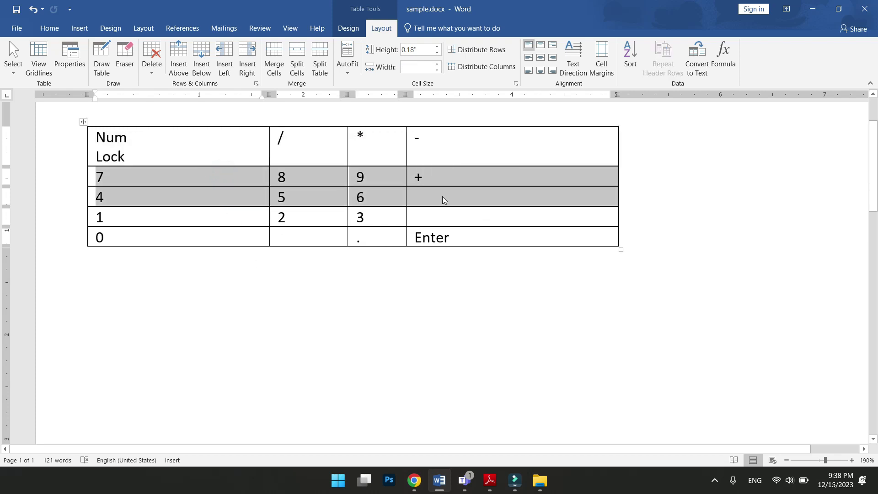
{"action": "left_click", "coordinate": [207, 202]}
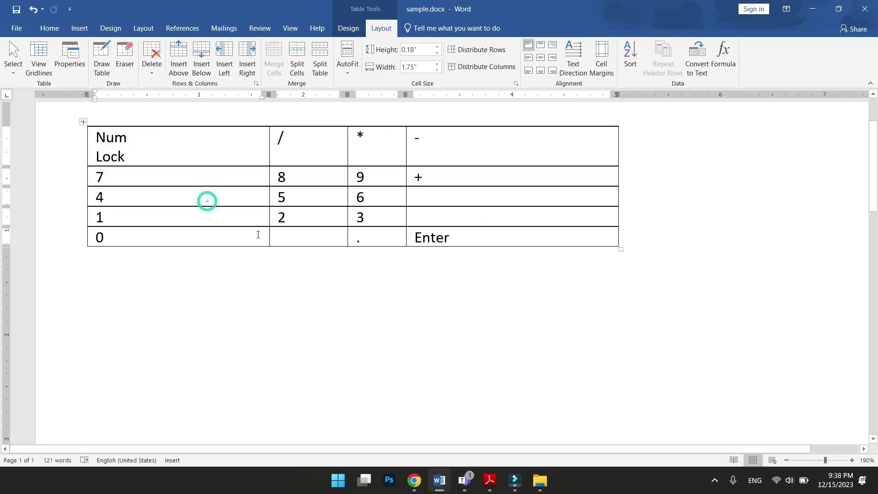
{"action": "left_click", "coordinate": [242, 182]}
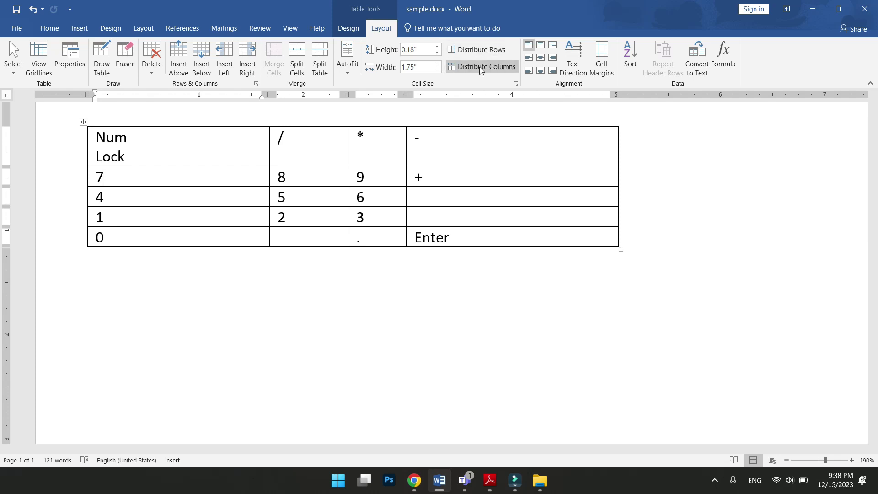
- Distribute the keypad rows evenly, narrow the first column, then distribute columns to 1.27" each
{"action": "left_click", "coordinate": [479, 54]}
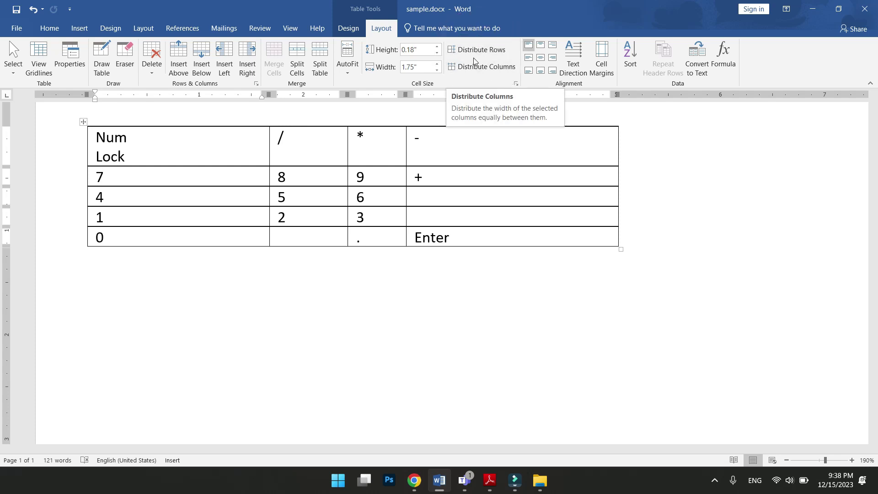
{"action": "left_click", "coordinate": [473, 50]}
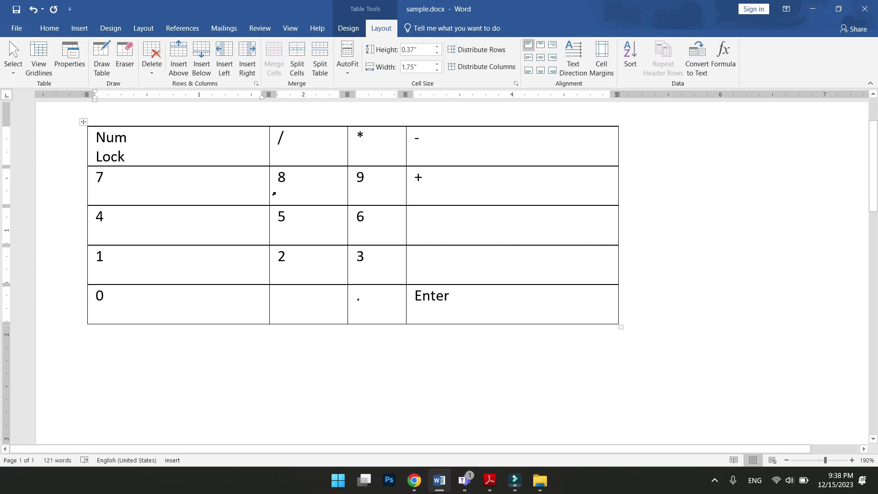
{"action": "left_click_drag", "start_coordinate": [269, 190], "coordinate": [152, 191]}
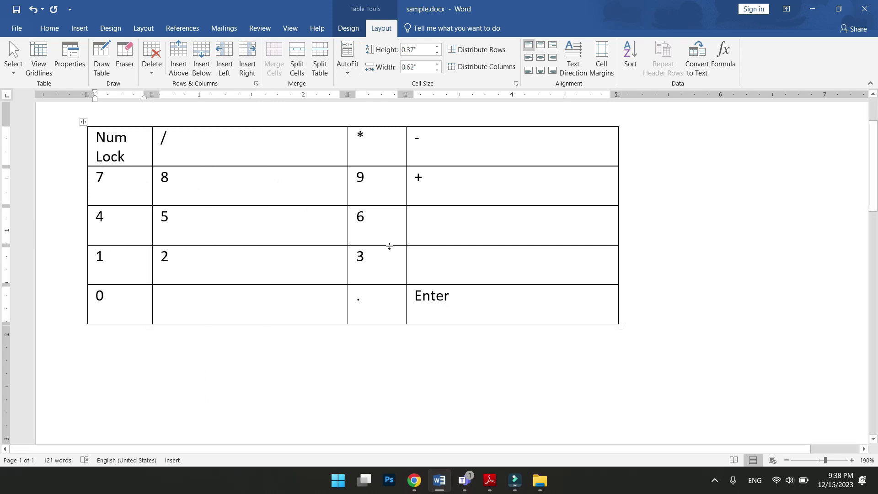
{"action": "left_click", "coordinate": [262, 197]}
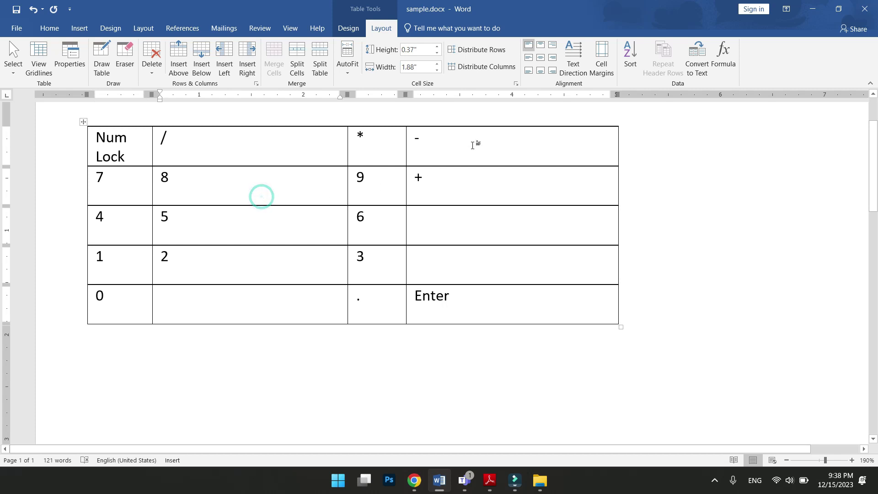
{"action": "left_click", "coordinate": [481, 67]}
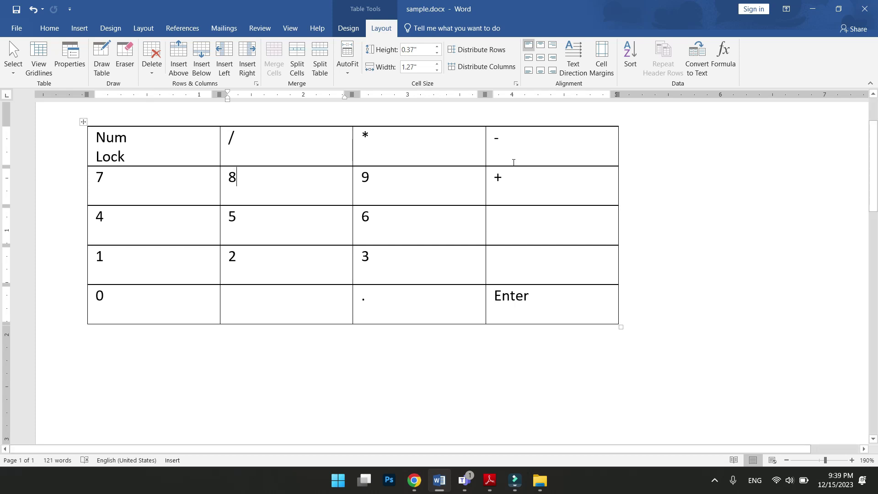
- AutoFit the keypad table to its contents, briefly trying AutoFit Window, then fix column widths
{"action": "left_click", "coordinate": [491, 261]}
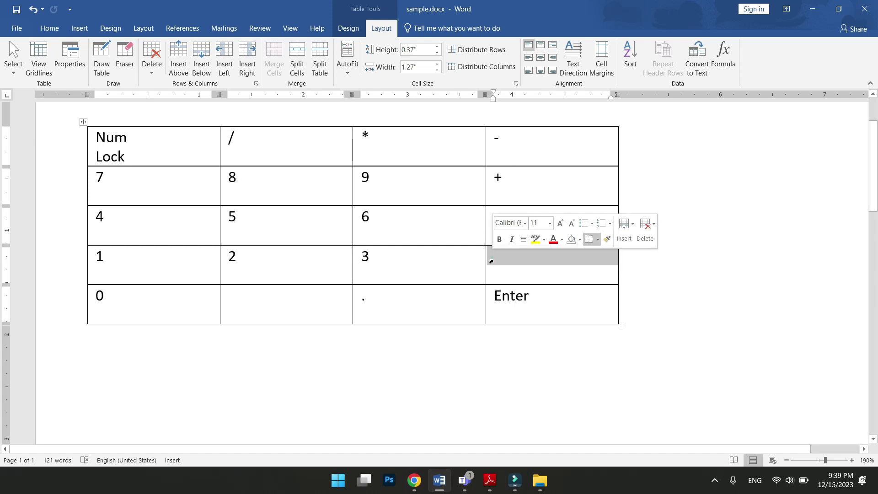
{"action": "left_click", "coordinate": [350, 76]}
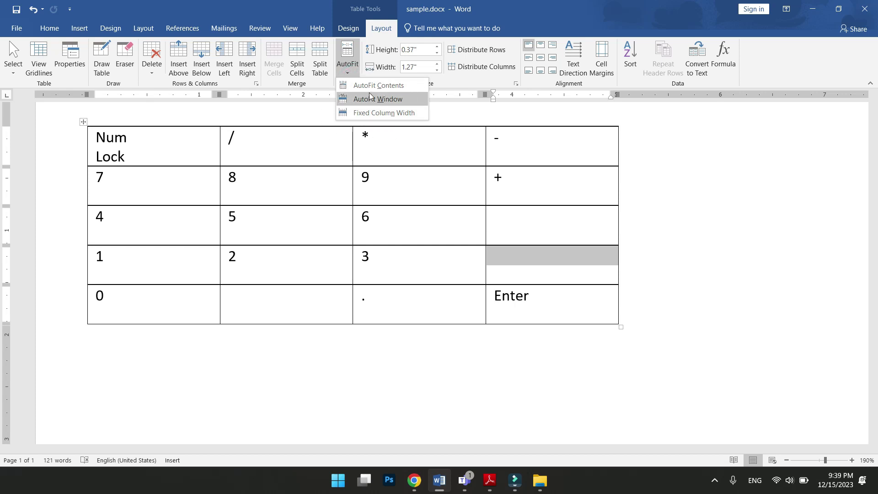
{"action": "left_click", "coordinate": [371, 85]}
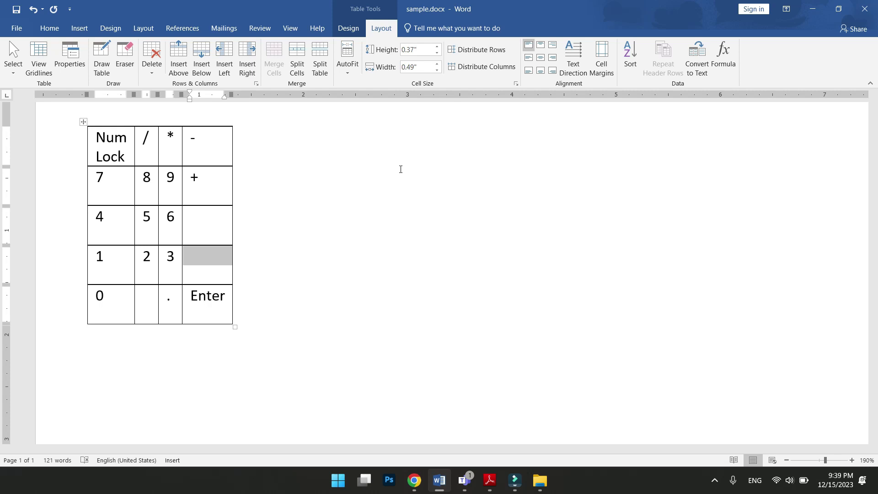
{"action": "left_click", "coordinate": [347, 66]}
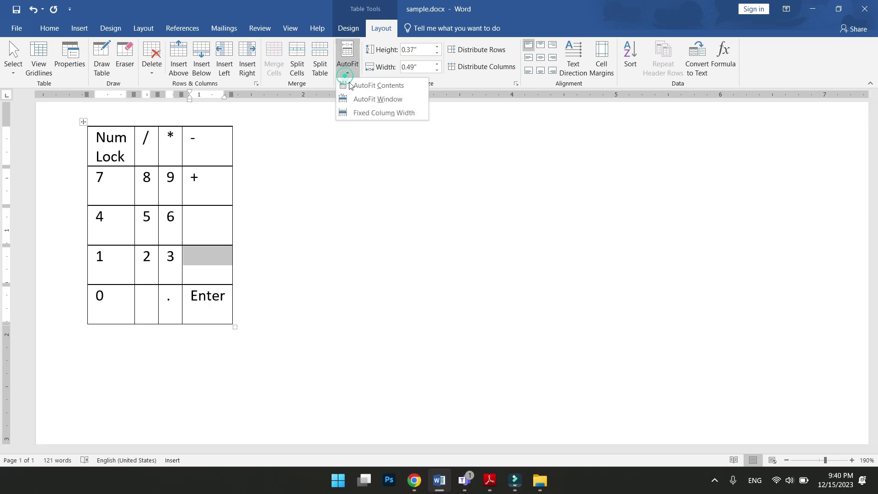
{"action": "left_click", "coordinate": [378, 99]}
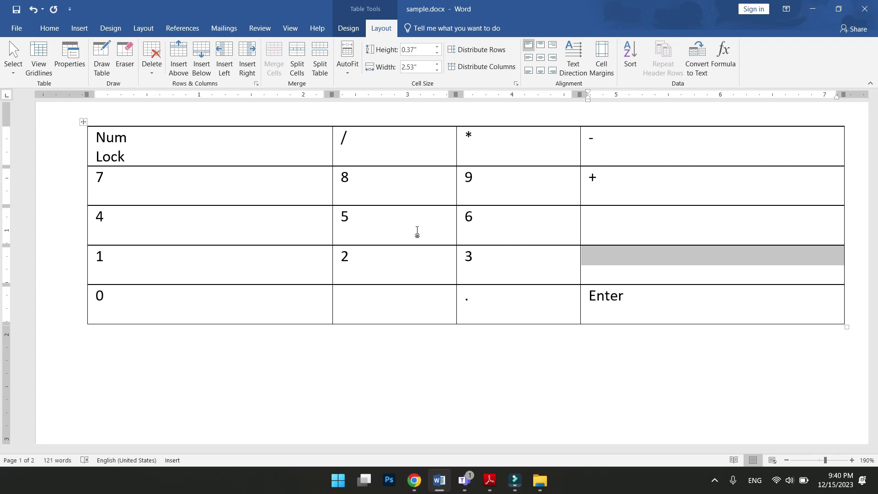
{"action": "left_click", "coordinate": [356, 74]}
{"action": "left_click", "coordinate": [381, 85]}
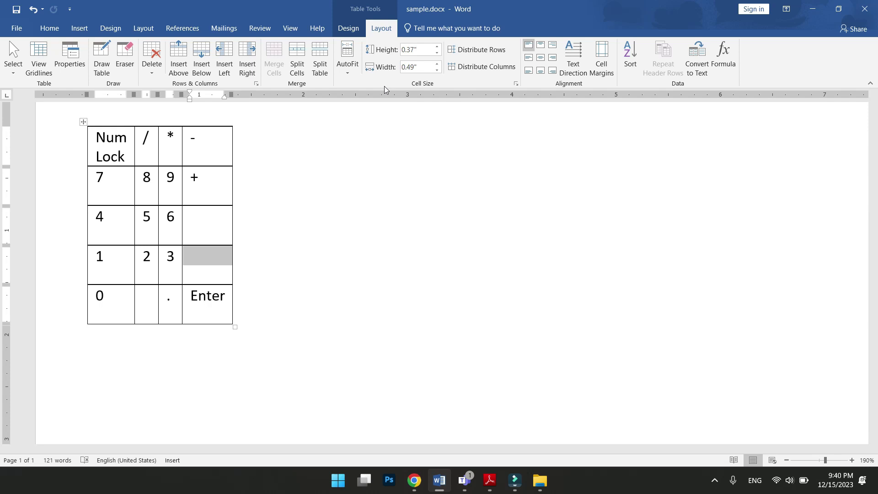
{"action": "left_click", "coordinate": [348, 69]}
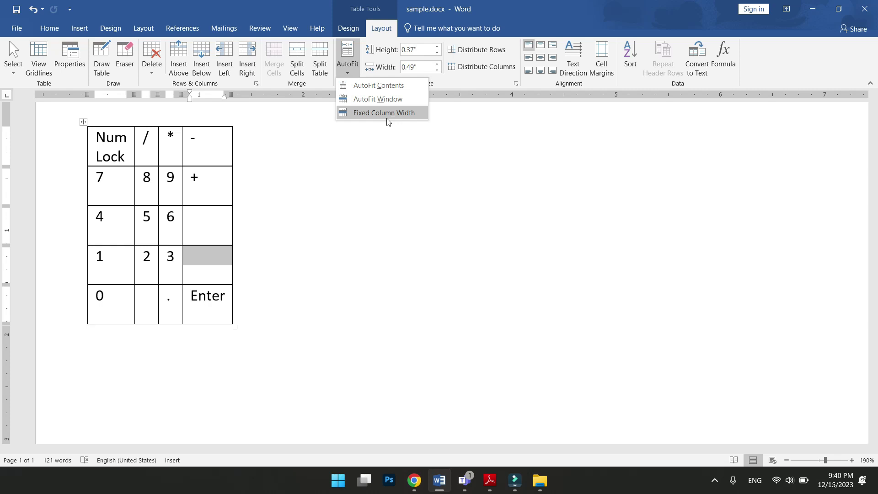
{"action": "left_click", "coordinate": [386, 116]}
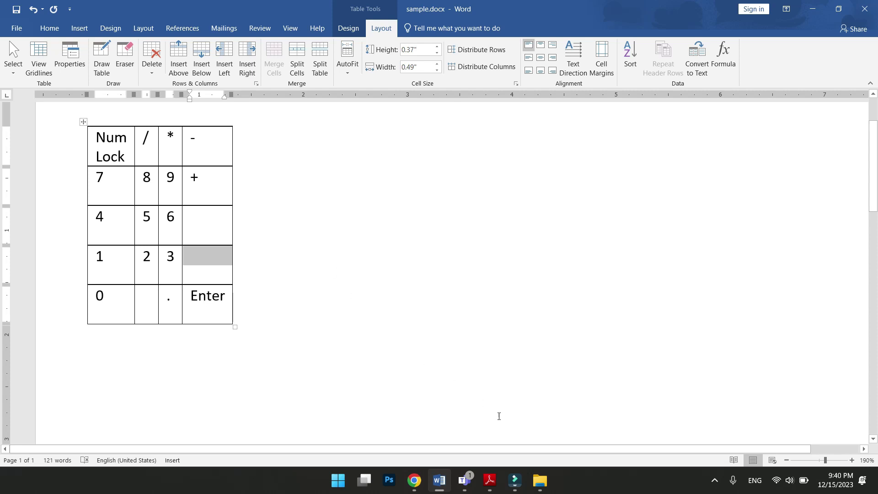
{"action": "left_click", "coordinate": [490, 480]}
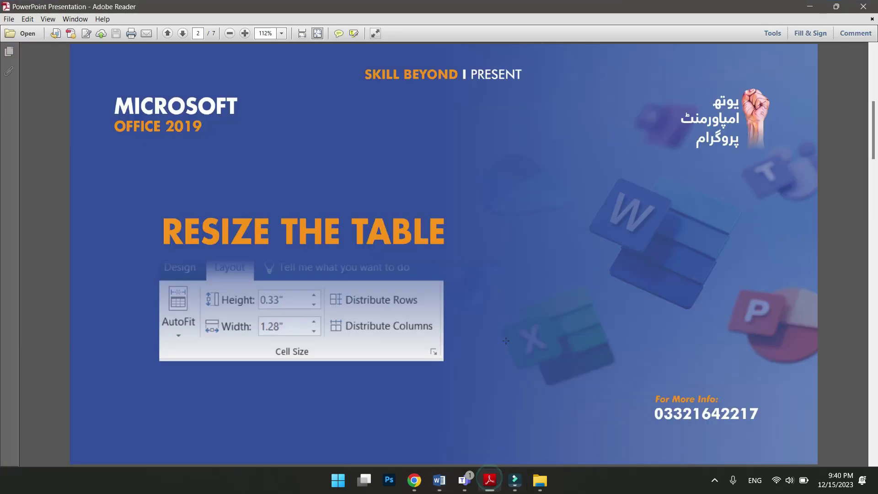
{"action": "scroll", "coordinate": [505, 340], "scroll_direction": "down", "scroll_amount": 1}
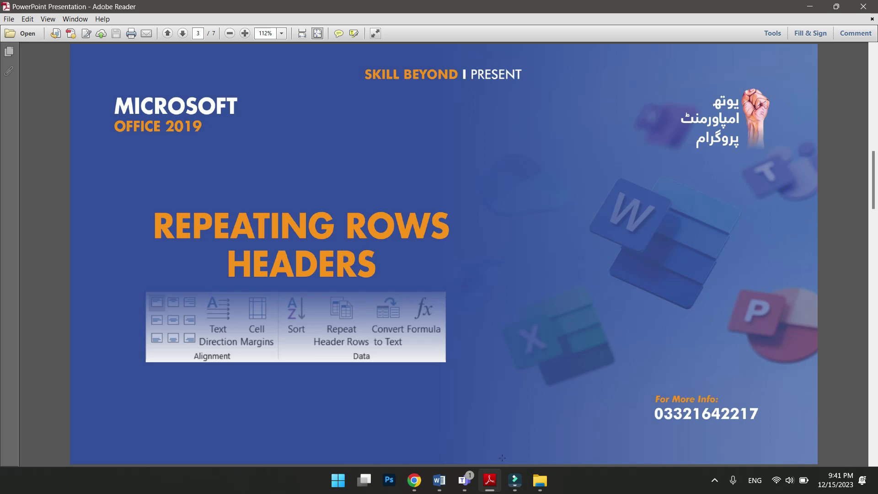
{"action": "left_click", "coordinate": [439, 480]}
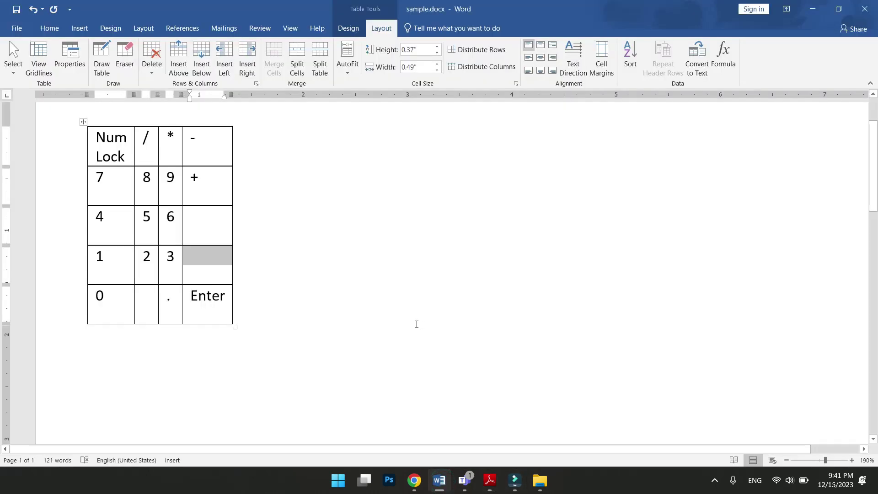
- Select the student table's Sr–Cell no header row and scroll down to row 20
{"action": "scroll", "coordinate": [416, 325], "scroll_direction": "down", "scroll_amount": 5}
{"action": "scroll", "coordinate": [420, 320], "scroll_direction": "down", "scroll_amount": 5}
{"action": "scroll", "coordinate": [320, 228], "scroll_direction": "up", "scroll_amount": 1}
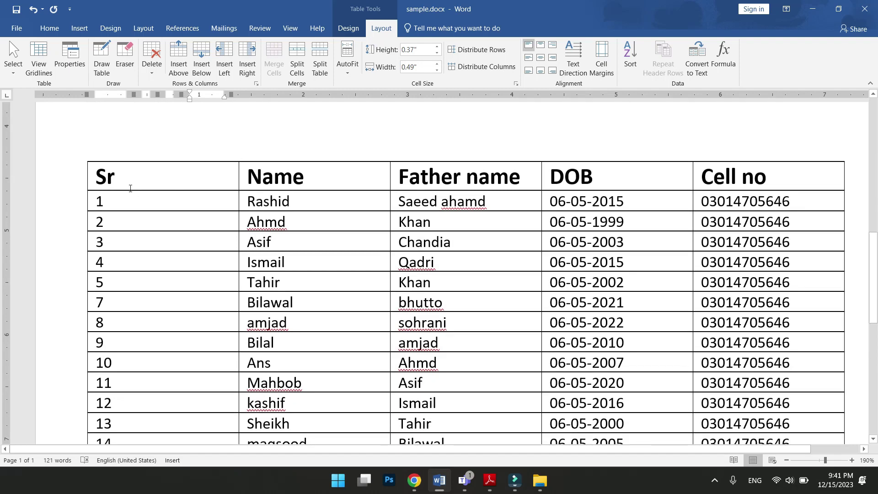
{"action": "left_click_drag", "start_coordinate": [96, 177], "coordinate": [760, 178]}
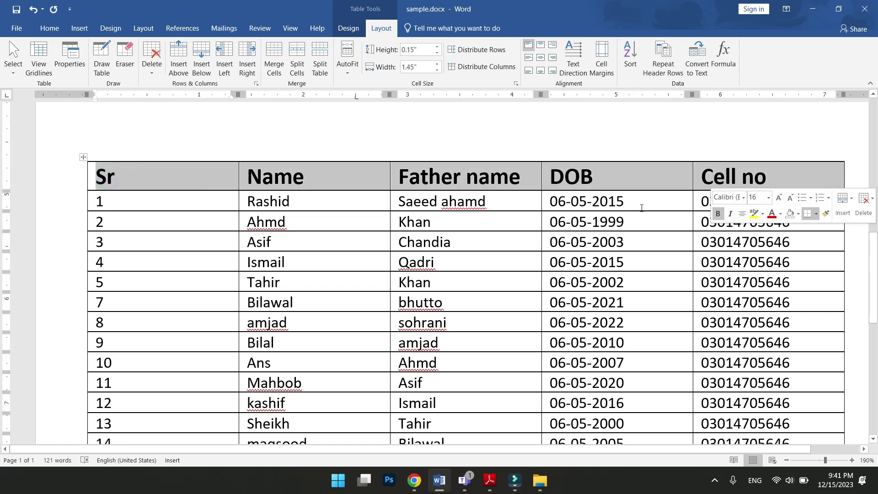
{"action": "scroll", "coordinate": [542, 257], "scroll_direction": "down", "scroll_amount": 3}
{"action": "scroll", "coordinate": [543, 256], "scroll_direction": "down", "scroll_amount": 5}
{"action": "scroll", "coordinate": [543, 256], "scroll_direction": "up", "scroll_amount": 3}
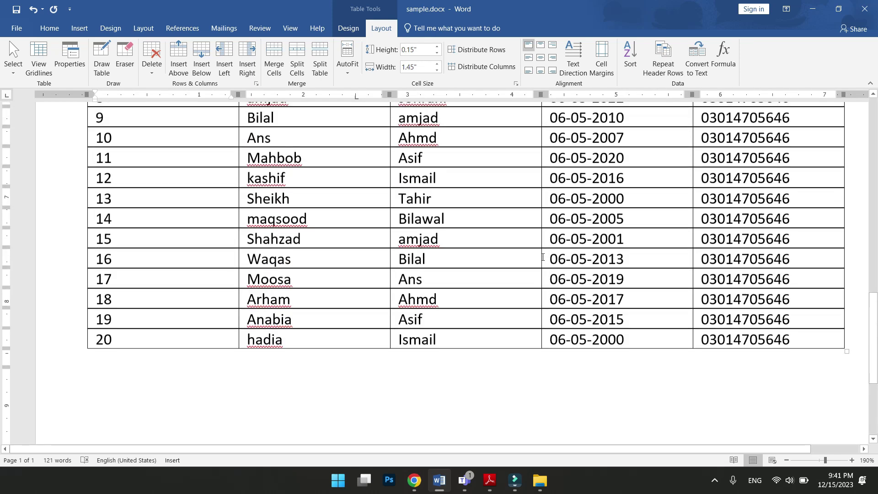
{"action": "scroll", "coordinate": [542, 255], "scroll_direction": "down", "scroll_amount": 2}
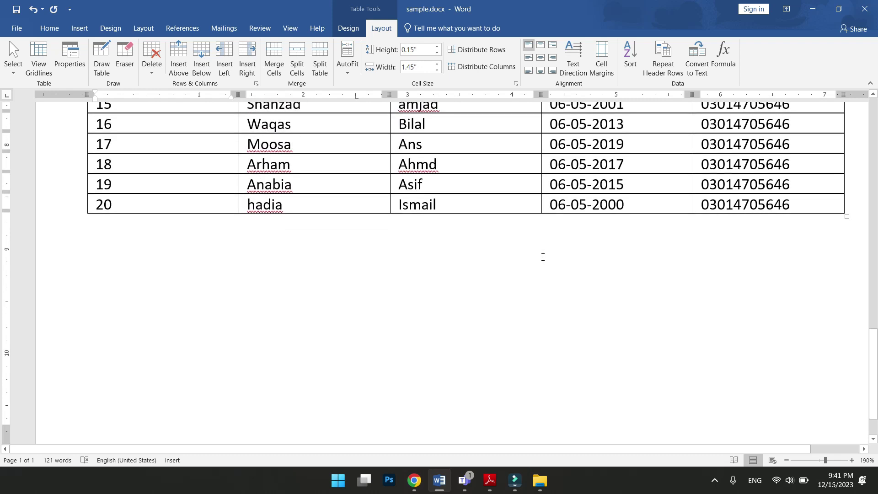
- Append five empty rows after row 20 by tabbing from the table's last cell
{"action": "left_click", "coordinate": [841, 208]}
{"action": "key", "text": "Tab"}
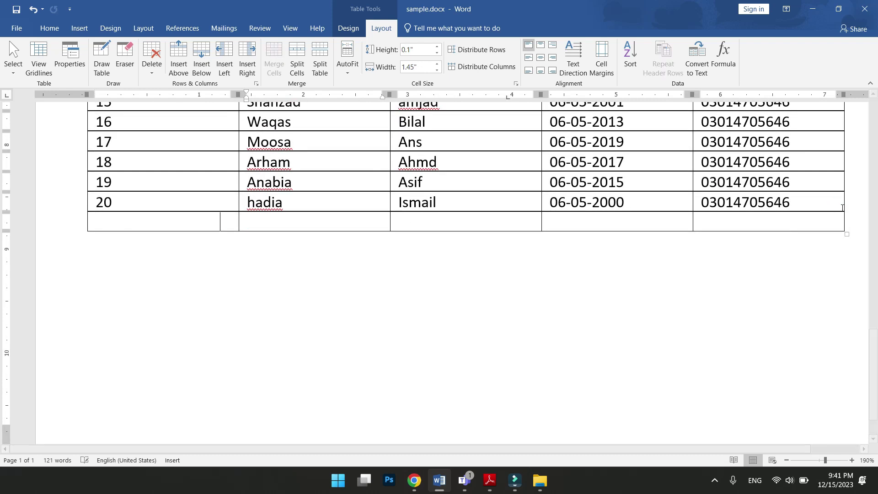
{"action": "key", "text": "Tab"}
{"action": "key", "text": "Tab"}
{"action": "key", "text": "Tab"}
{"action": "key", "text": "Tab"}
{"action": "key", "text": "Tab"}
{"action": "key", "text": "Tab"}
{"action": "key", "text": "Tab"}
{"action": "key", "text": "Tab"}
{"action": "key", "text": "Tab"}
{"action": "key", "text": "Tab"}
{"action": "key", "text": "Tab"}
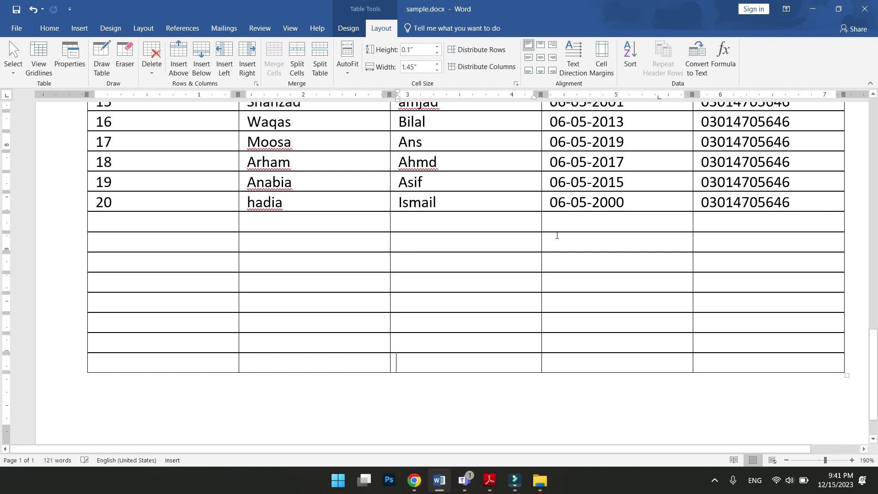
{"action": "key", "text": "Tab"}
{"action": "key", "text": "Tab"}
{"action": "key", "text": "Tab"}
{"action": "key", "text": "Tab"}
{"action": "key", "text": "Tab"}
{"action": "key", "text": "Tab"}
{"action": "key", "text": "Tab"}
{"action": "key", "text": "Tab"}
{"action": "key", "text": "Tab"}
{"action": "key", "text": "Tab"}
{"action": "key", "text": "Tab"}
{"action": "key", "text": "Tab"}
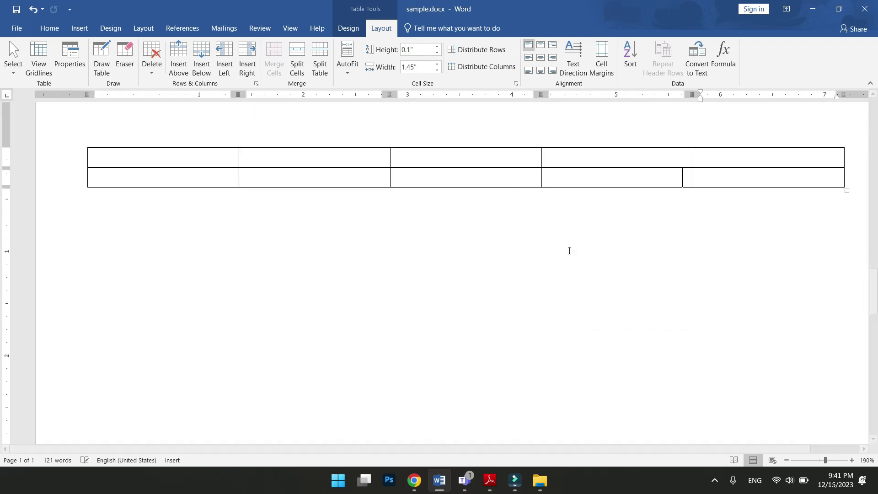
{"action": "key", "text": "Tab"}
{"action": "key", "text": "Tab"}
{"action": "key", "text": "Tab"}
{"action": "key", "text": "Tab"}
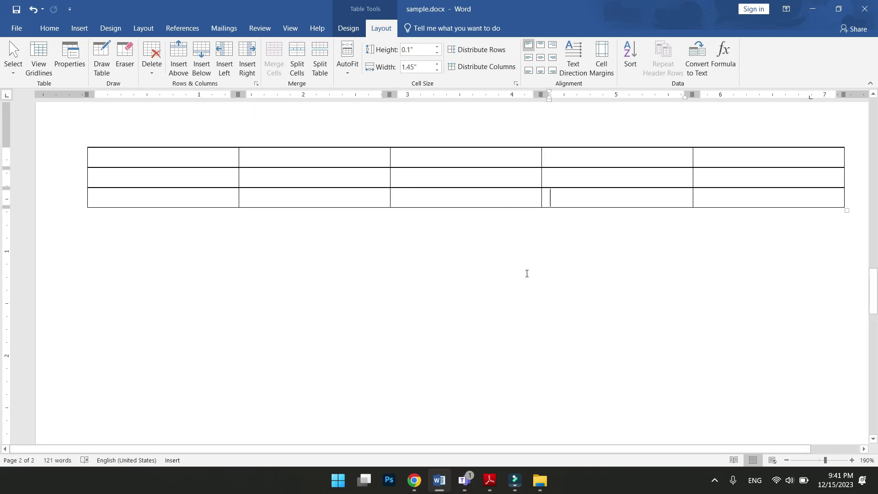
{"action": "key", "text": "Tab"}
{"action": "key", "text": "Tab"}
{"action": "key", "text": "Tab"}
{"action": "scroll", "coordinate": [526, 273], "scroll_direction": "up", "scroll_amount": 10}
{"action": "scroll", "coordinate": [525, 273], "scroll_direction": "up", "scroll_amount": 5}
{"action": "scroll", "coordinate": [524, 274], "scroll_direction": "down", "scroll_amount": 2, "text": "ctrl"}
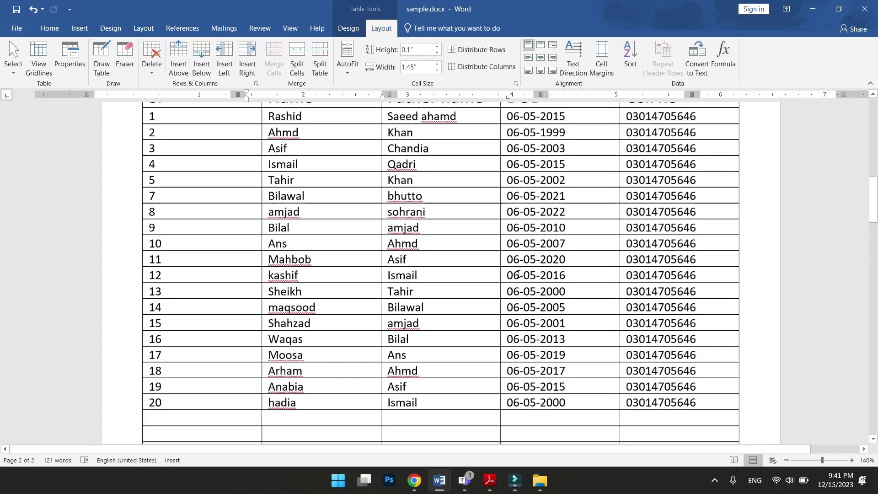
{"action": "scroll", "coordinate": [525, 274], "scroll_direction": "down", "scroll_amount": 4, "text": "ctrl"}
{"action": "scroll", "coordinate": [525, 273], "scroll_direction": "down", "scroll_amount": 3, "text": "ctrl"}
{"action": "scroll", "coordinate": [280, 198], "scroll_direction": "down", "scroll_amount": 2, "text": "ctrl"}
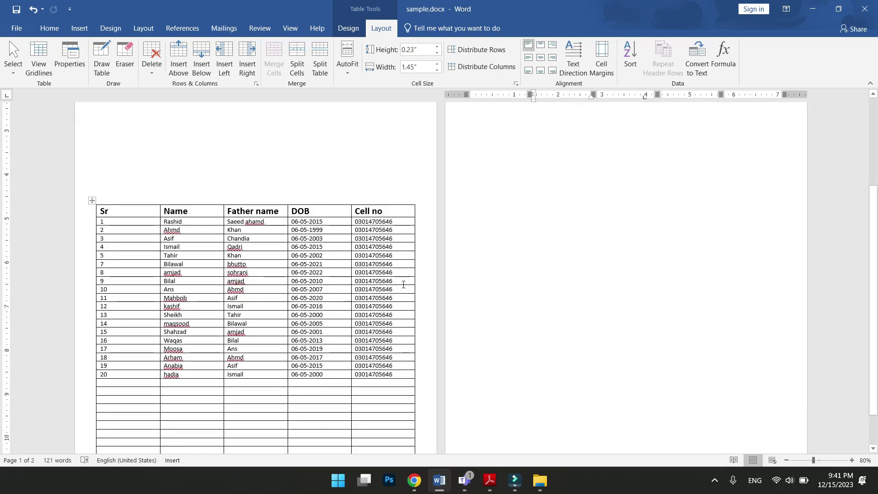
{"action": "scroll", "coordinate": [281, 198], "scroll_direction": "up", "scroll_amount": 3, "text": "ctrl"}
{"action": "scroll", "coordinate": [281, 198], "scroll_direction": "up", "scroll_amount": 2, "text": "ctrl"}
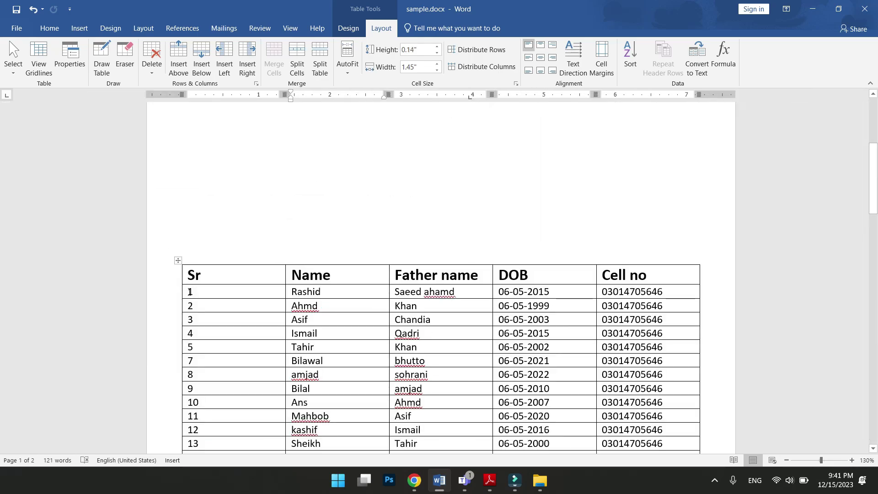
- Copy the student record rows and paste them into the empty rows below row 20
{"action": "left_click_drag", "start_coordinate": [190, 292], "coordinate": [643, 357]}
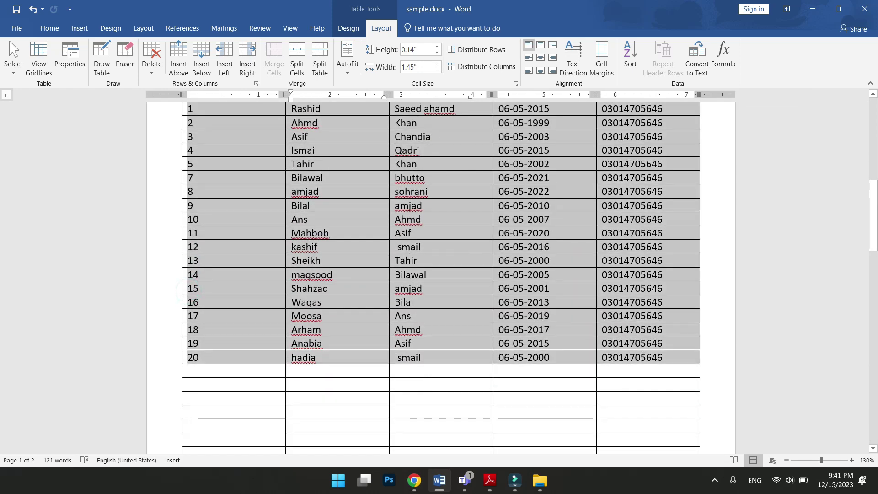
{"action": "key", "text": "ctrl+z"}
{"action": "scroll", "coordinate": [354, 212], "scroll_direction": "down", "scroll_amount": 5}
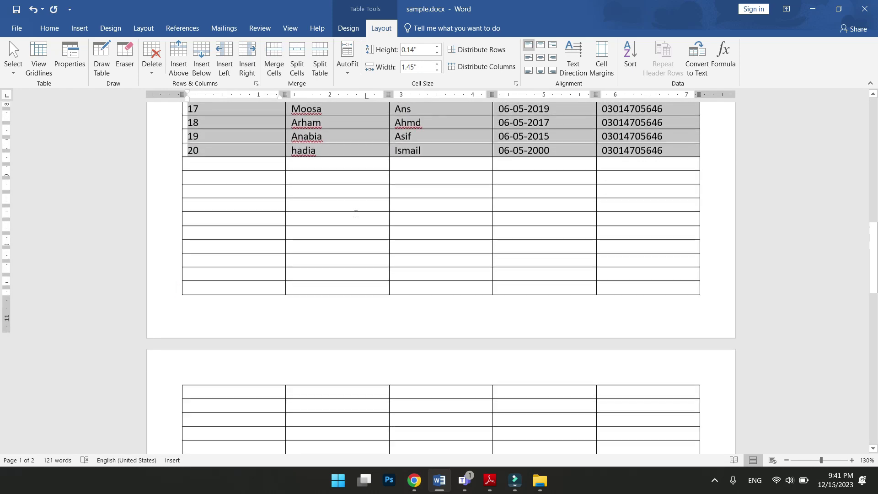
{"action": "left_click", "coordinate": [259, 156]}
{"action": "left_click_drag", "start_coordinate": [260, 156], "coordinate": [642, 435]}
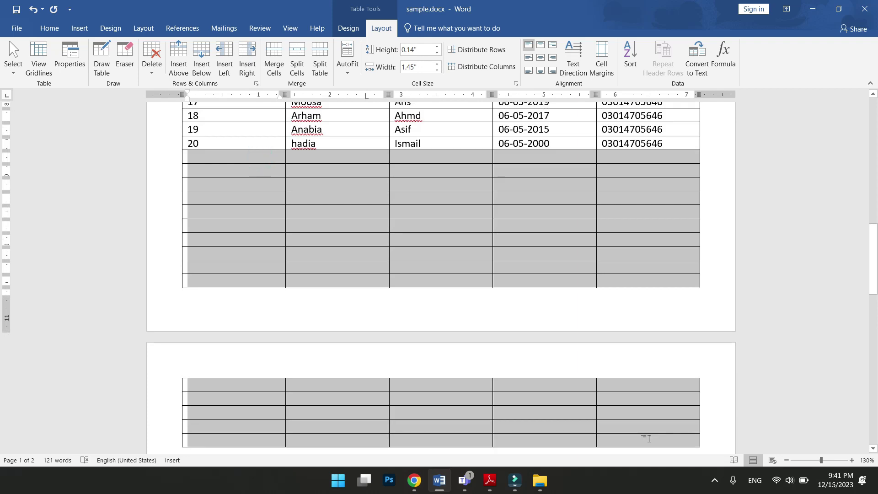
{"action": "left_click", "coordinate": [651, 440]}
{"action": "key", "text": "ctrl+v"}
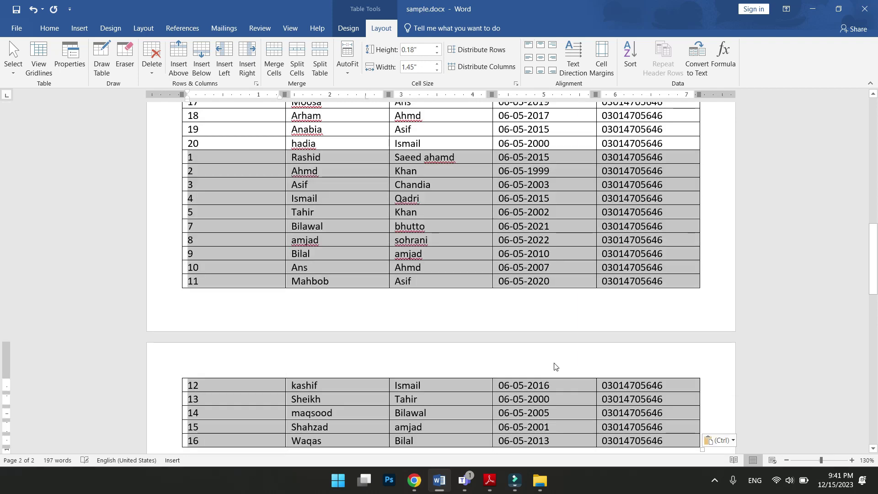
{"action": "left_click", "coordinate": [462, 264]}
{"action": "scroll", "coordinate": [464, 308], "scroll_direction": "up", "scroll_amount": 3}
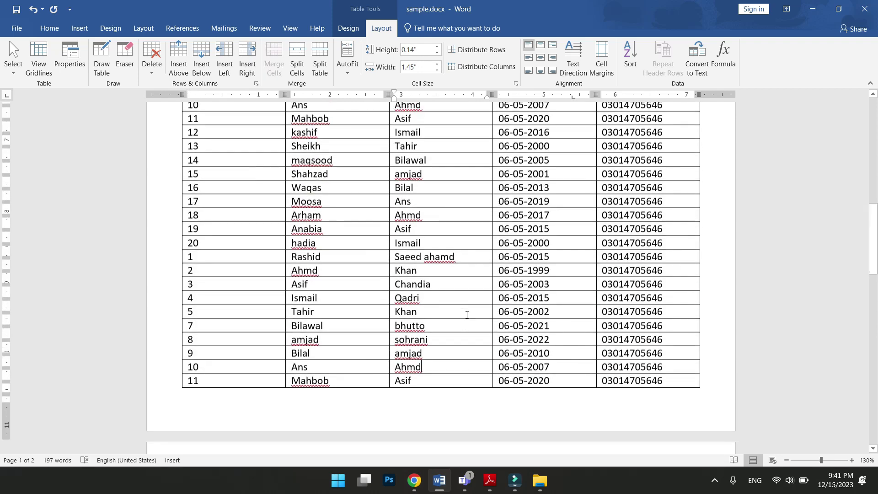
{"action": "scroll", "coordinate": [466, 315], "scroll_direction": "up", "scroll_amount": 1}
{"action": "scroll", "coordinate": [466, 315], "scroll_direction": "up", "scroll_amount": 3}
{"action": "scroll", "coordinate": [467, 315], "scroll_direction": "up", "scroll_amount": 4}
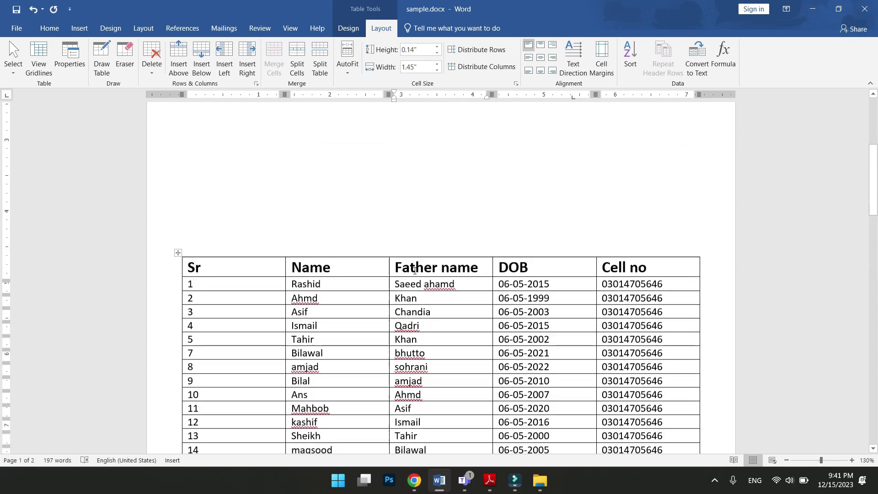
{"action": "scroll", "coordinate": [338, 280], "scroll_direction": "up", "scroll_amount": 1, "text": "ctrl"}
{"action": "scroll", "coordinate": [325, 269], "scroll_direction": "down", "scroll_amount": 2}
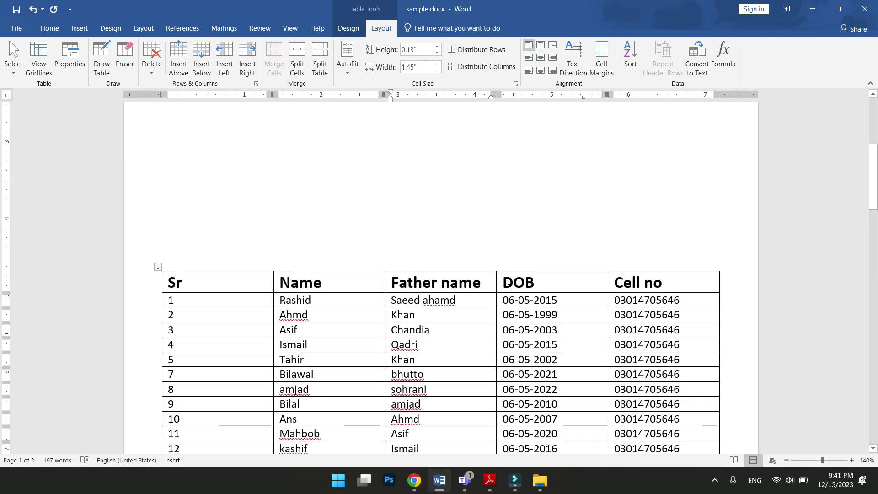
{"action": "scroll", "coordinate": [549, 281], "scroll_direction": "down", "scroll_amount": 1}
{"action": "scroll", "coordinate": [464, 274], "scroll_direction": "down", "scroll_amount": 3}
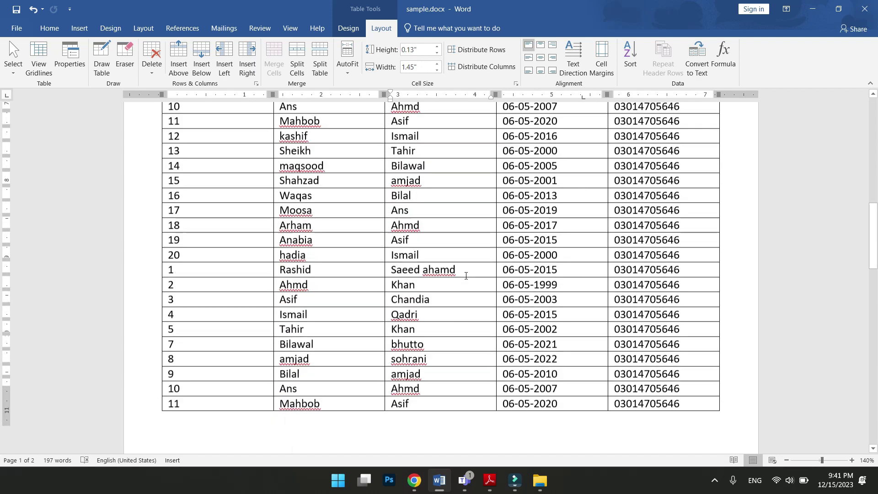
{"action": "scroll", "coordinate": [348, 263], "scroll_direction": "down", "scroll_amount": 1}
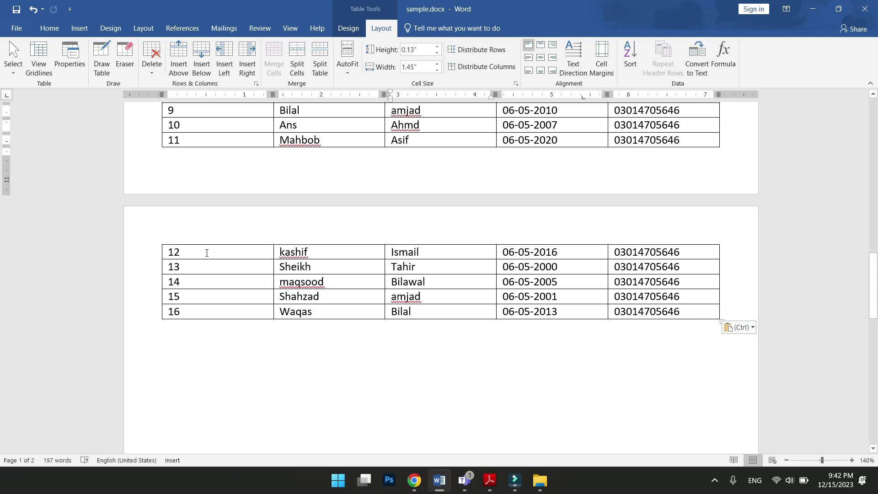
{"action": "scroll", "coordinate": [206, 251], "scroll_direction": "up", "scroll_amount": 5}
{"action": "scroll", "coordinate": [187, 237], "scroll_direction": "up", "scroll_amount": 5}
{"action": "scroll", "coordinate": [186, 238], "scroll_direction": "up", "scroll_amount": 4}
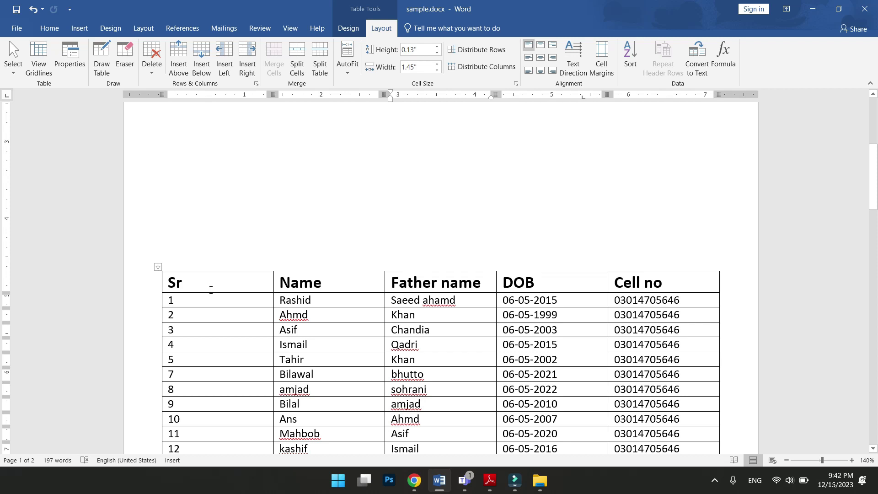
- Turn on Repeat Header Rows for the Sr/Name/Father name/DOB/Cell no row, then save
{"action": "left_click", "coordinate": [543, 286]}
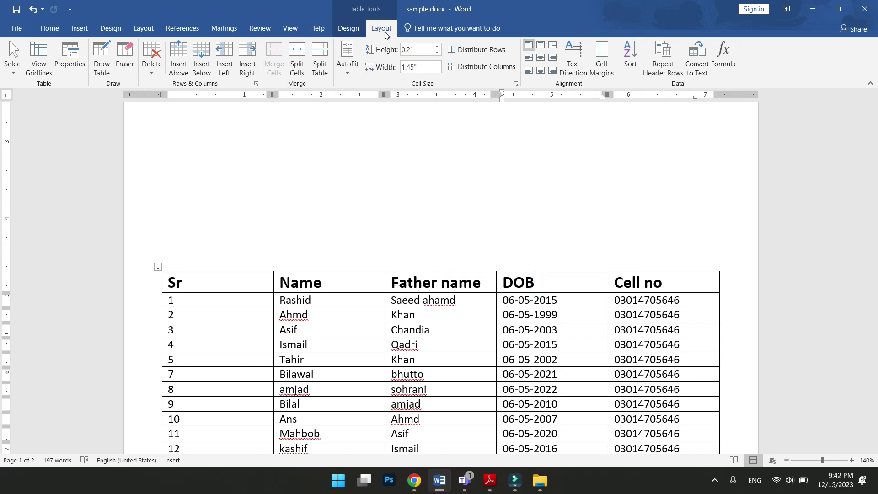
{"action": "left_click", "coordinate": [668, 64]}
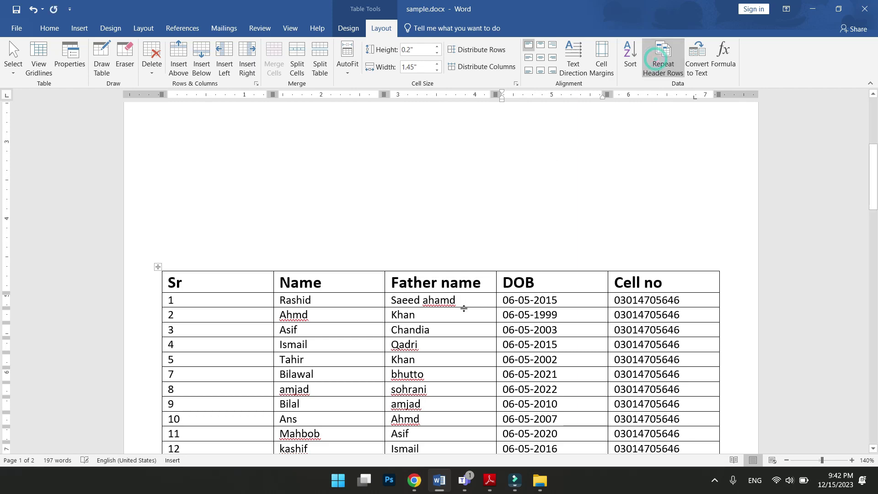
{"action": "scroll", "coordinate": [464, 309], "scroll_direction": "down", "scroll_amount": 4}
{"action": "scroll", "coordinate": [464, 308], "scroll_direction": "down", "scroll_amount": 2}
{"action": "scroll", "coordinate": [461, 307], "scroll_direction": "down", "scroll_amount": 1}
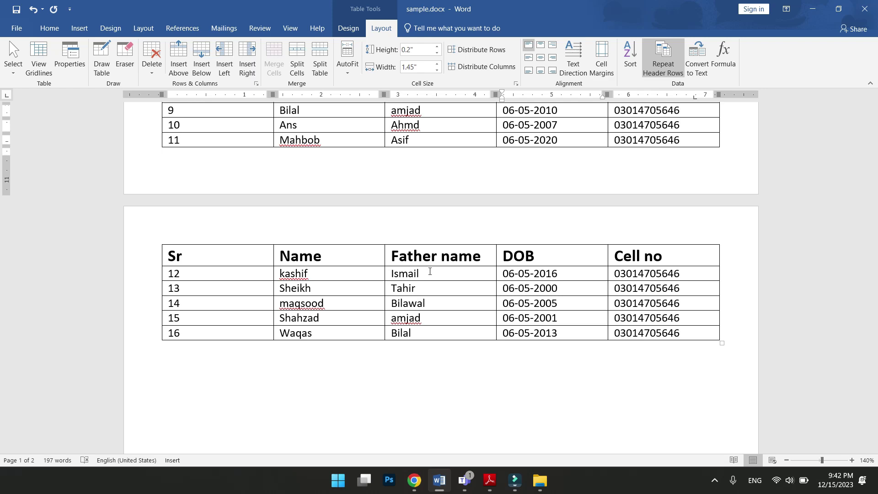
{"action": "key", "text": "ctrl+s"}
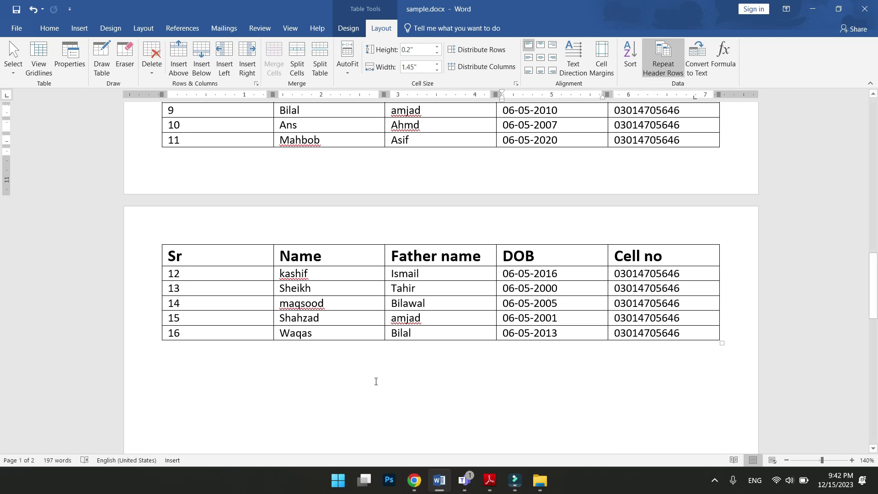
- Switch Repeat Header Rows off for the student table's header row
{"action": "scroll", "coordinate": [382, 284], "scroll_direction": "up", "scroll_amount": 3}
{"action": "scroll", "coordinate": [411, 297], "scroll_direction": "up", "scroll_amount": 3}
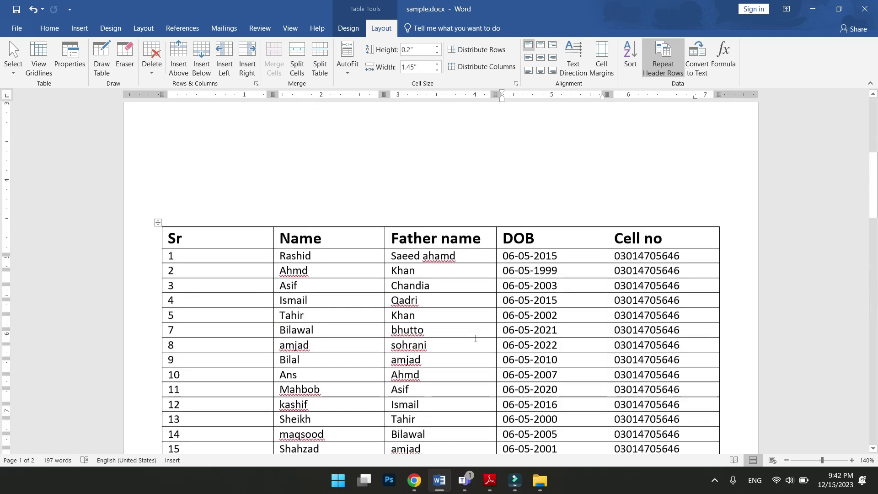
{"action": "scroll", "coordinate": [457, 316], "scroll_direction": "up", "scroll_amount": 2}
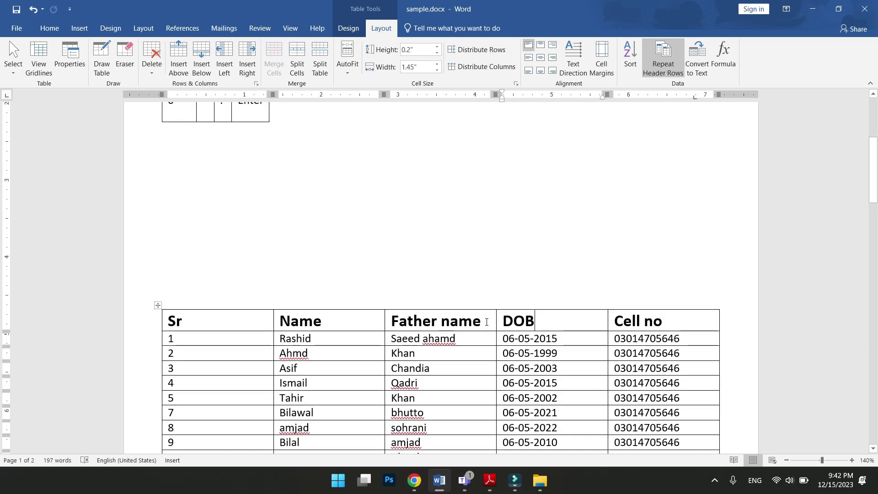
{"action": "left_click", "coordinate": [486, 321]}
{"action": "left_click", "coordinate": [653, 66]}
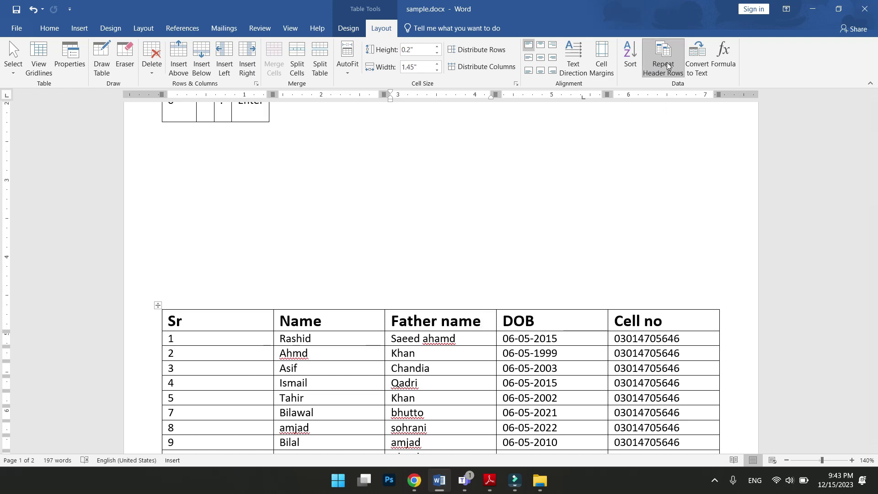
{"action": "scroll", "coordinate": [544, 297], "scroll_direction": "down", "scroll_amount": 4}
{"action": "scroll", "coordinate": [535, 320], "scroll_direction": "down", "scroll_amount": 4}
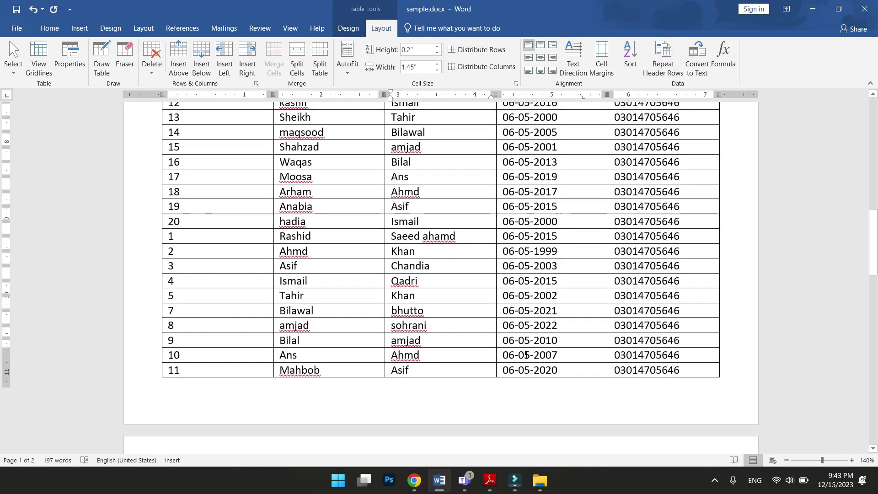
{"action": "scroll", "coordinate": [527, 355], "scroll_direction": "down", "scroll_amount": 3}
{"action": "scroll", "coordinate": [526, 356], "scroll_direction": "down", "scroll_amount": 2}
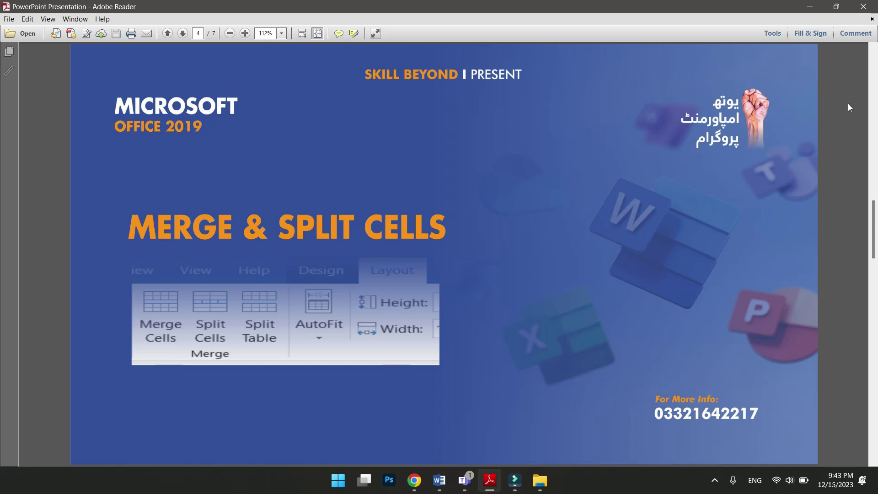
- Back in Word, resize the keypad table by dragging its corner
{"action": "left_click", "coordinate": [809, 7]}
{"action": "scroll", "coordinate": [512, 317], "scroll_direction": "up", "scroll_amount": 3}
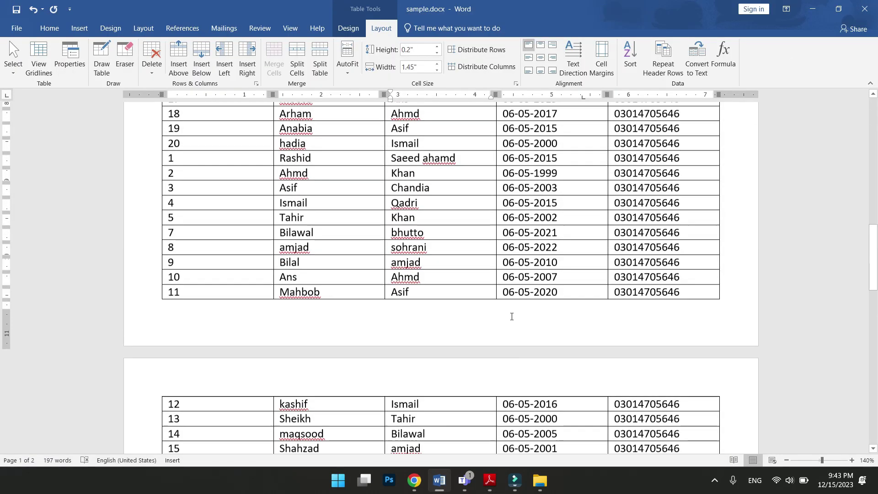
{"action": "scroll", "coordinate": [511, 316], "scroll_direction": "up", "scroll_amount": 5}
{"action": "scroll", "coordinate": [221, 280], "scroll_direction": "up", "scroll_amount": 5}
{"action": "scroll", "coordinate": [384, 282], "scroll_direction": "up", "scroll_amount": 6}
{"action": "scroll", "coordinate": [274, 324], "scroll_direction": "up", "scroll_amount": 2}
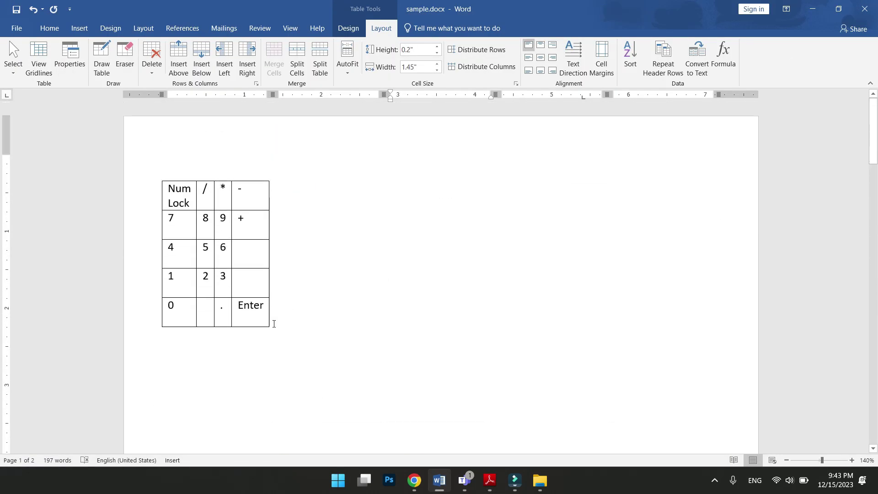
{"action": "left_click", "coordinate": [265, 324]}
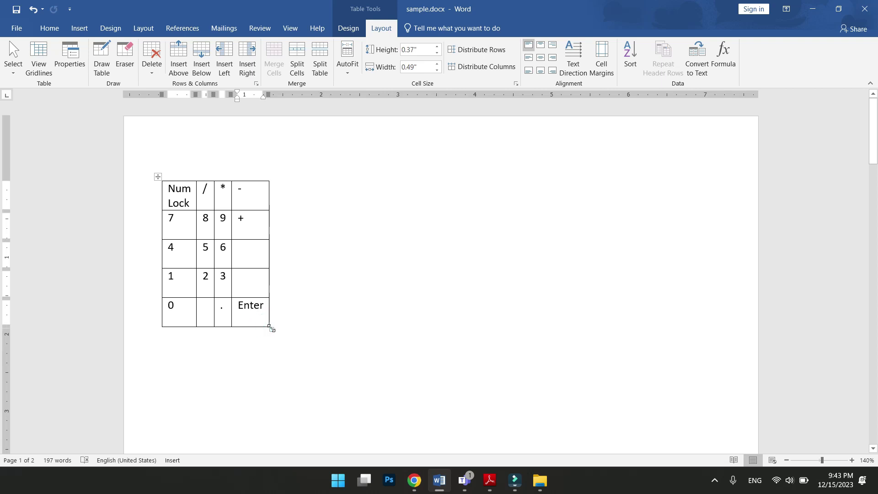
{"action": "left_click_drag", "start_coordinate": [271, 327], "coordinate": [352, 393]}
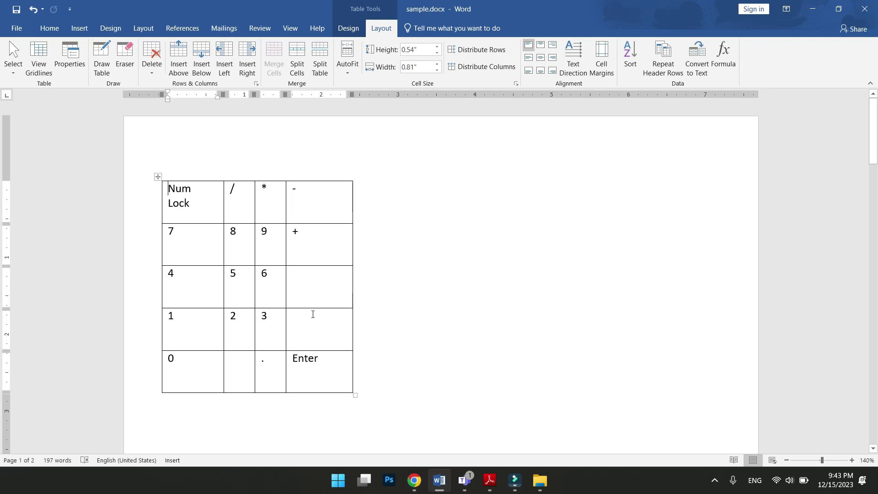
- Try shifting the border of the empty cell beside 6, undo it, and widen the table
{"action": "left_click", "coordinate": [284, 280]}
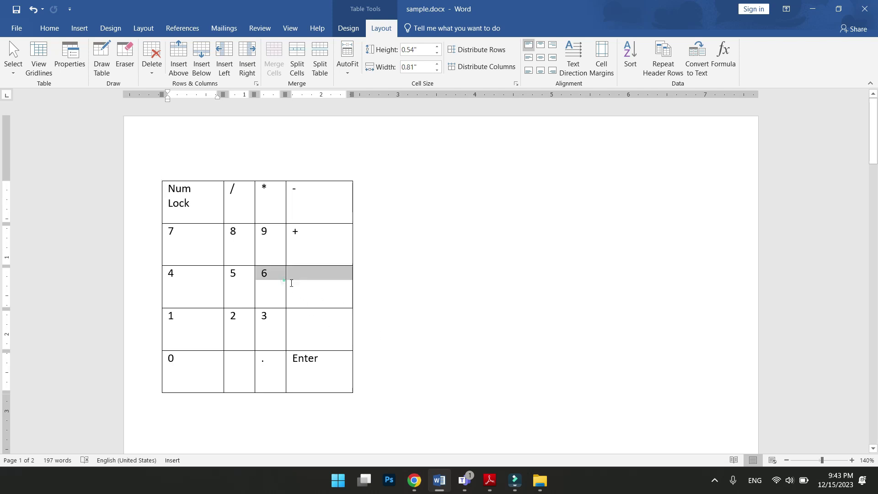
{"action": "left_click_drag", "start_coordinate": [286, 292], "coordinate": [296, 295]}
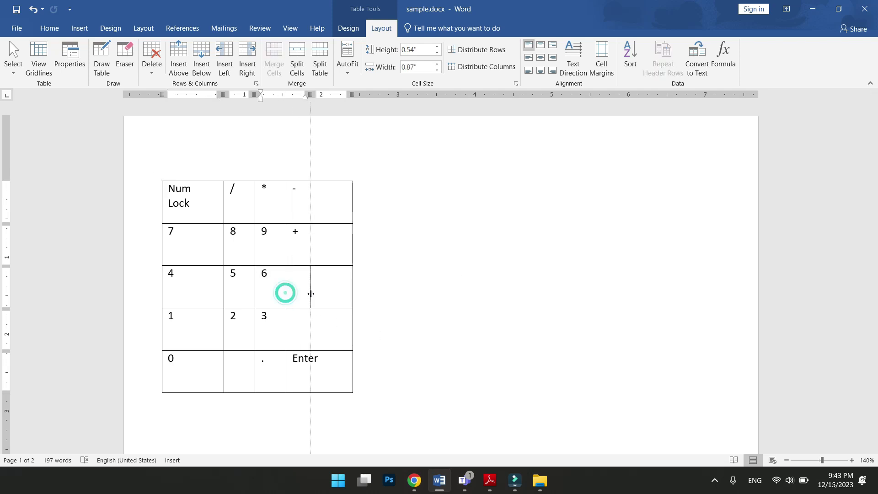
{"action": "key", "text": "ctrl+z"}
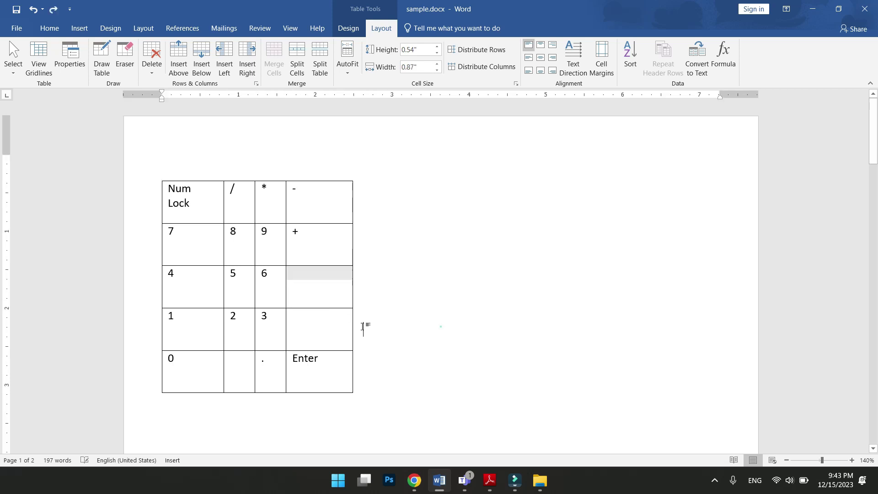
{"action": "left_click", "coordinate": [440, 325]}
{"action": "left_click", "coordinate": [285, 286]}
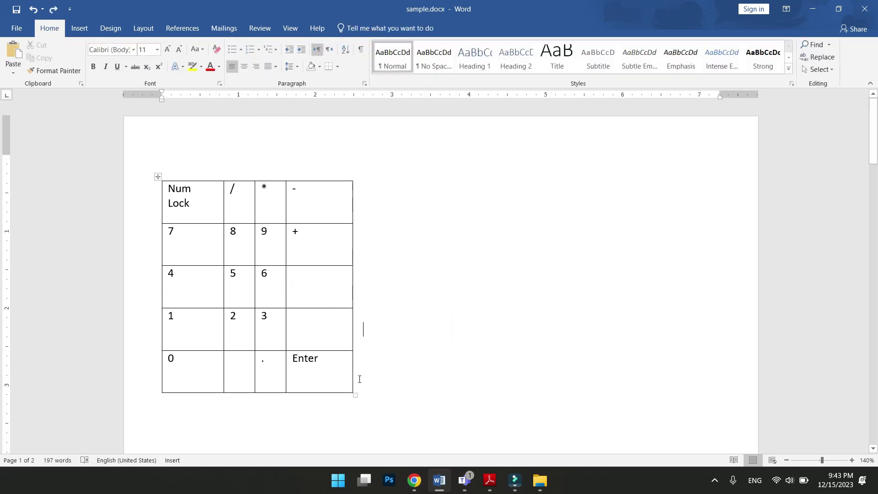
{"action": "left_click_drag", "start_coordinate": [355, 395], "coordinate": [396, 385]}
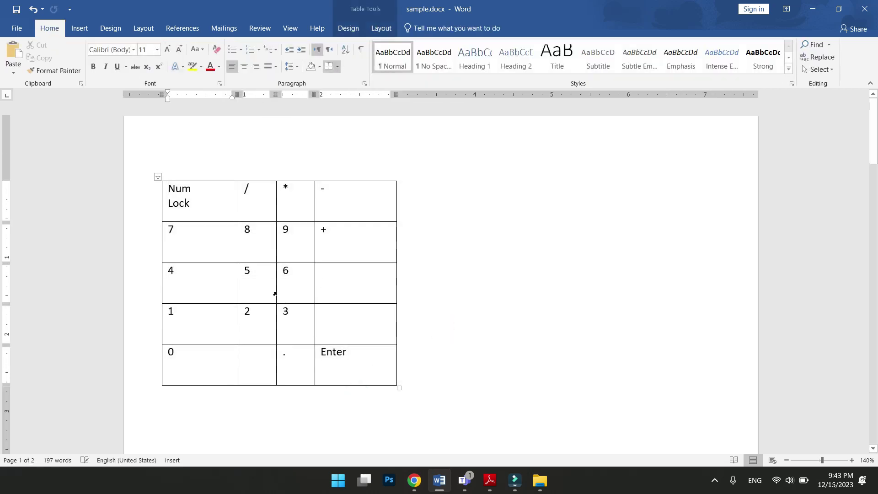
- Narrow the keypad's first and second columns and shrink the table to a compact size
{"action": "left_click_drag", "start_coordinate": [237, 254], "coordinate": [219, 254]}
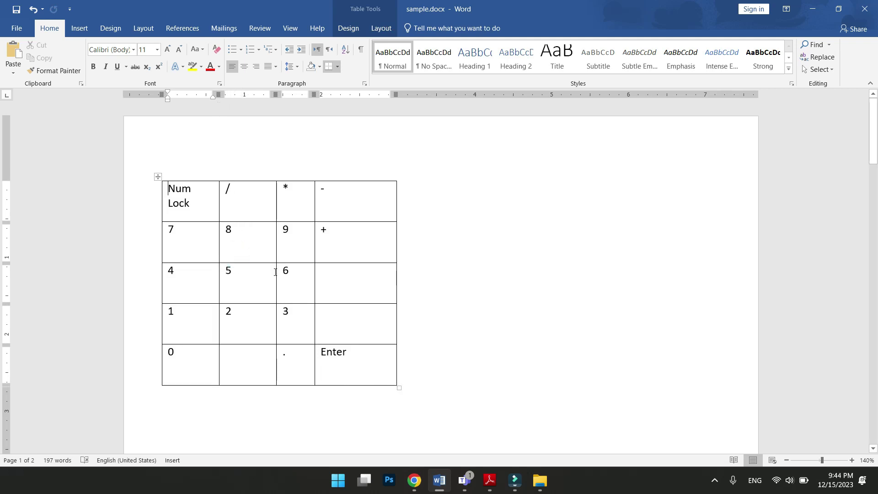
{"action": "left_click_drag", "start_coordinate": [276, 274], "coordinate": [264, 282]}
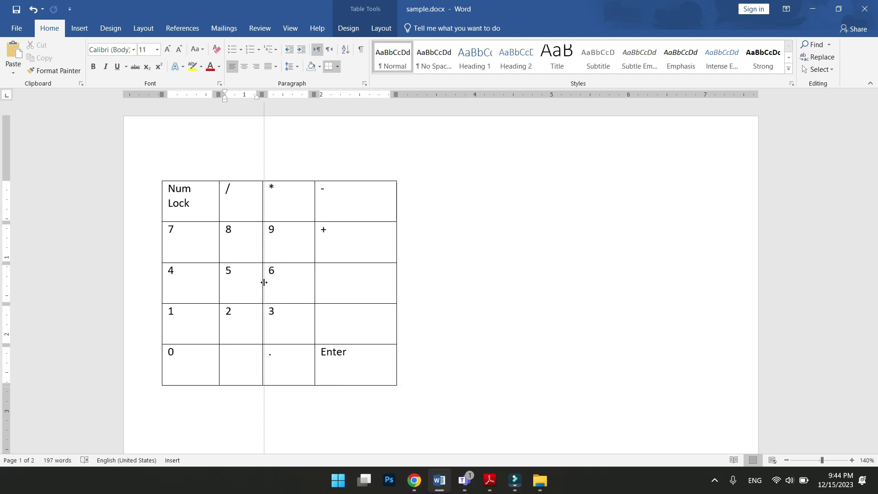
{"action": "left_click_drag", "start_coordinate": [398, 387], "coordinate": [376, 404]}
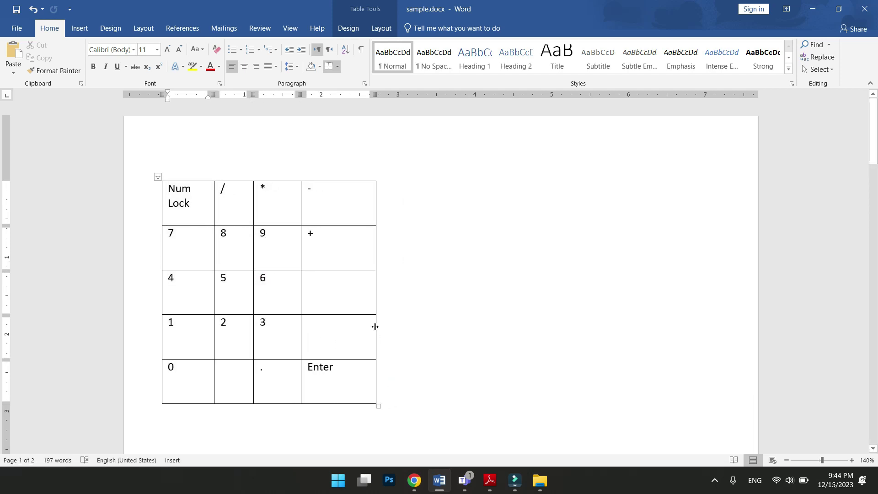
{"action": "left_click_drag", "start_coordinate": [375, 326], "coordinate": [354, 328]}
{"action": "scroll", "coordinate": [387, 324], "scroll_direction": "down", "scroll_amount": 3}
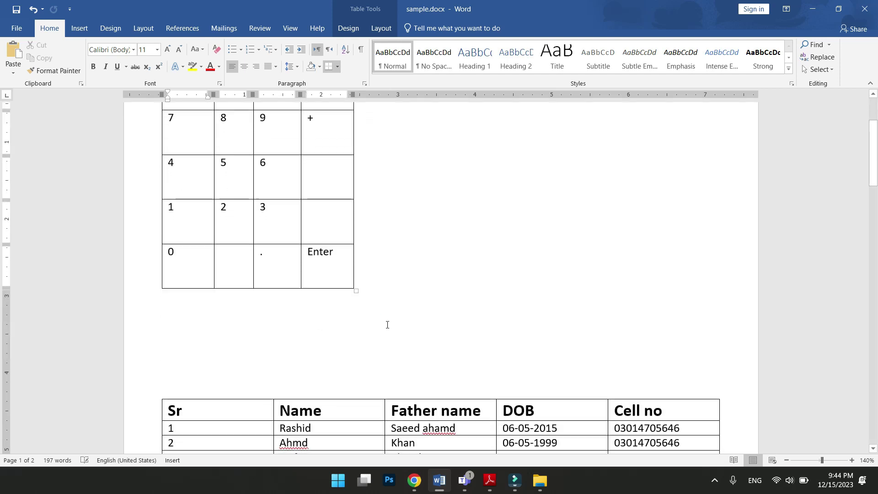
{"action": "scroll", "coordinate": [387, 324], "scroll_direction": "up", "scroll_amount": 3}
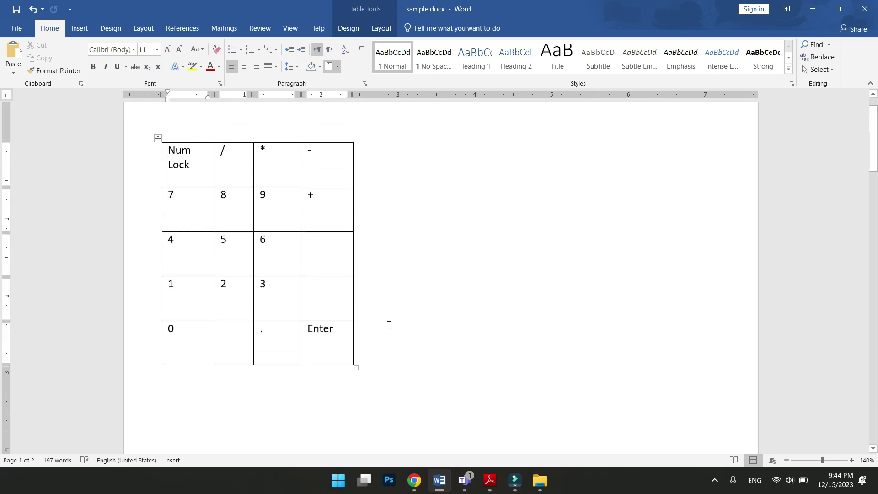
{"action": "left_click", "coordinate": [553, 265]}
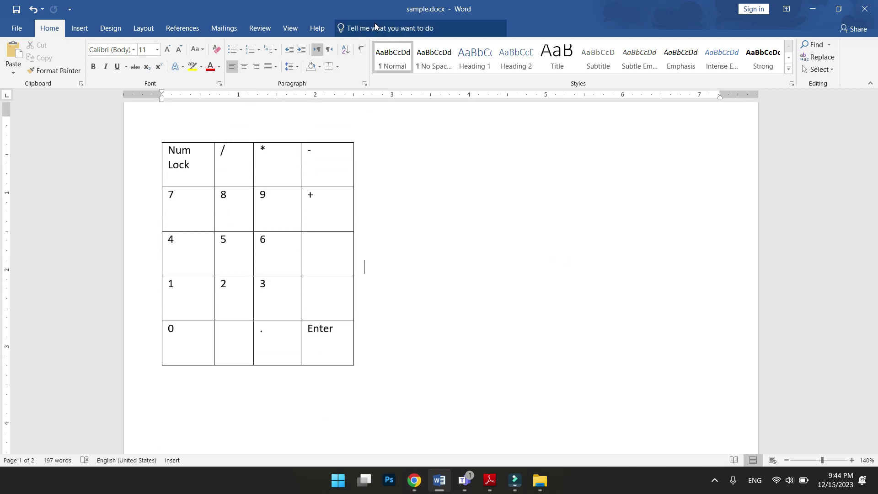
{"action": "left_click", "coordinate": [291, 250]}
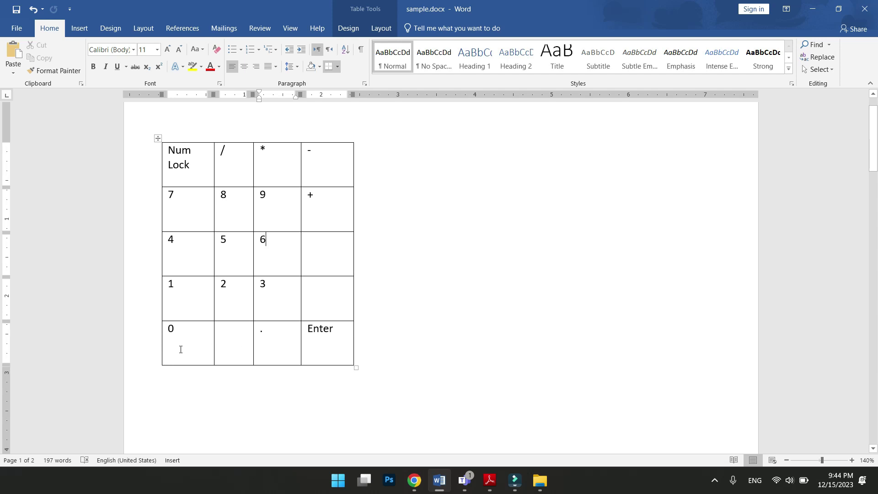
- Merge the 0 cell with the empty cell beside it
{"action": "left_click_drag", "start_coordinate": [177, 346], "coordinate": [225, 351]}
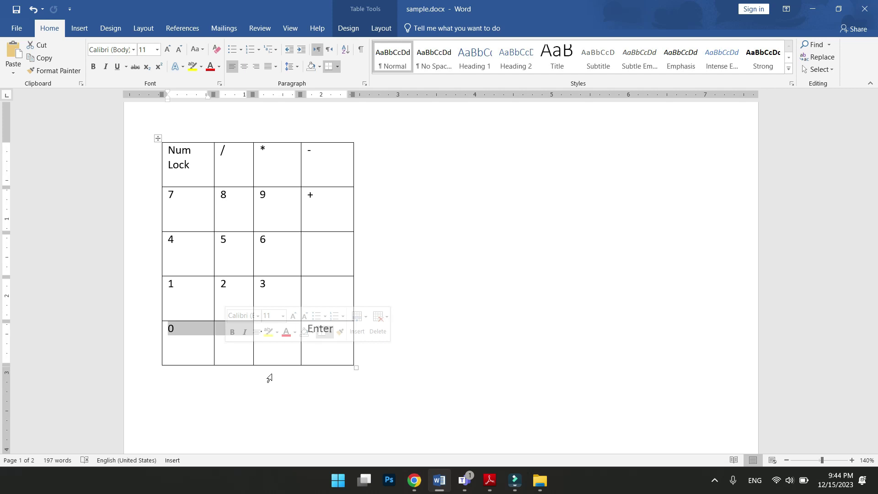
{"action": "left_click", "coordinate": [385, 29]}
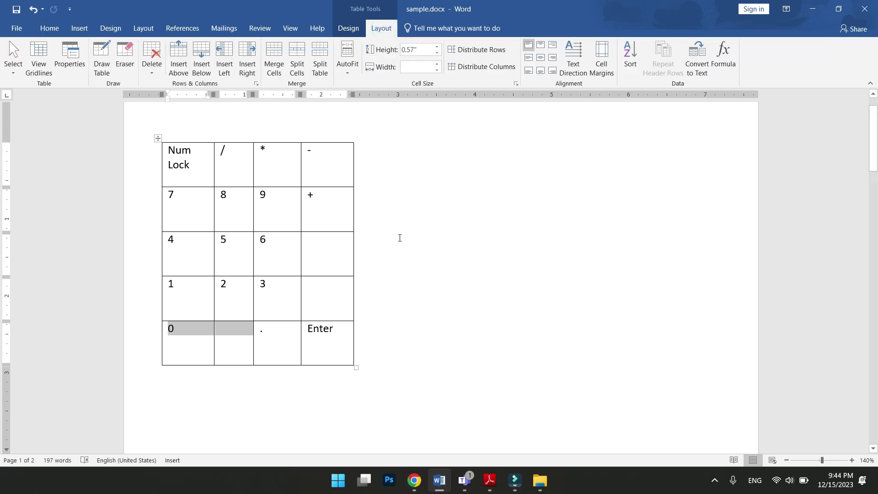
{"action": "left_click", "coordinate": [282, 65]}
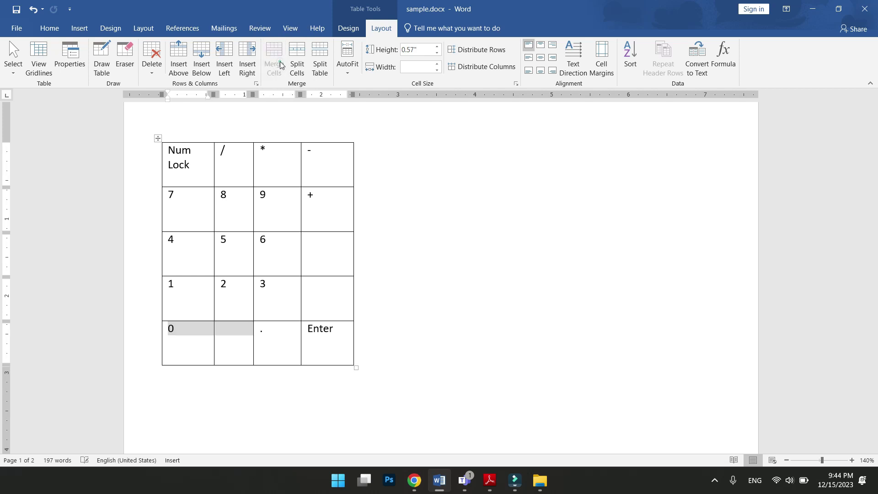
{"action": "left_click", "coordinate": [199, 347]}
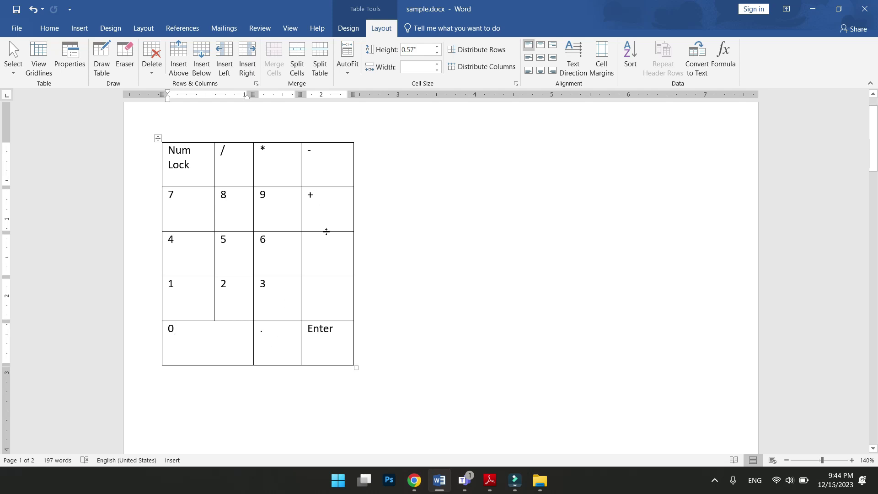
- Merge the + cell with the empty cell below it
{"action": "left_click_drag", "start_coordinate": [326, 209], "coordinate": [324, 249]}
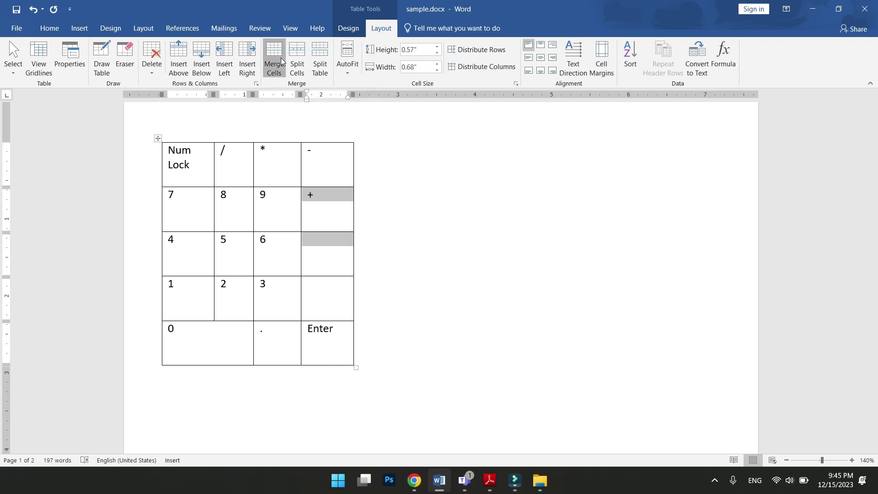
{"action": "left_click", "coordinate": [280, 58]}
{"action": "left_click", "coordinate": [338, 254]}
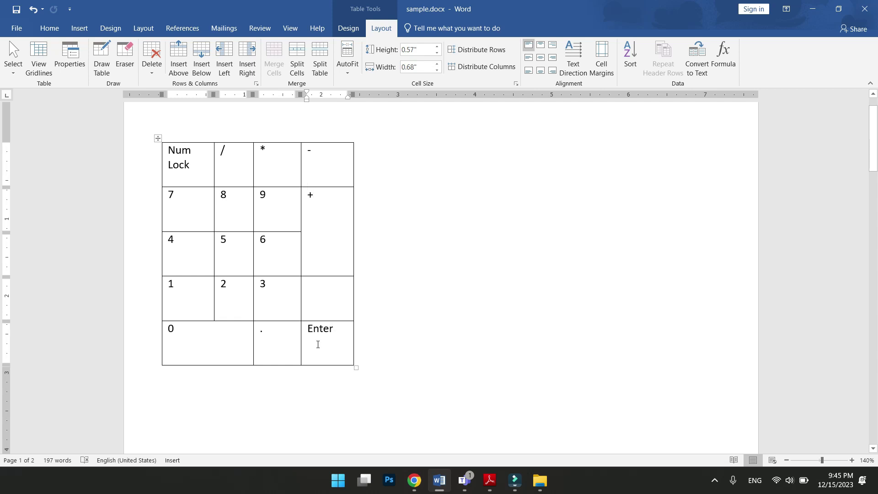
- Merge the Enter cell with the empty cell above so Enter spans the bottom two rows
{"action": "left_click_drag", "start_coordinate": [329, 298], "coordinate": [328, 343]}
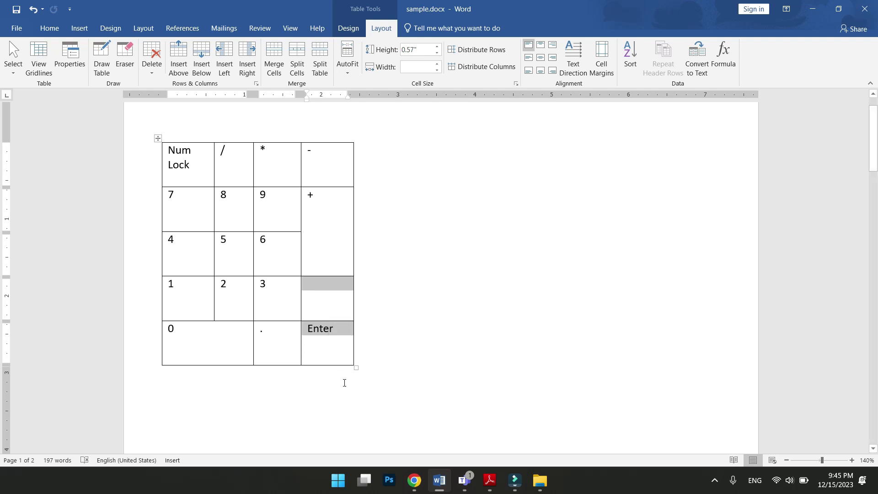
{"action": "right_click", "coordinate": [319, 304]}
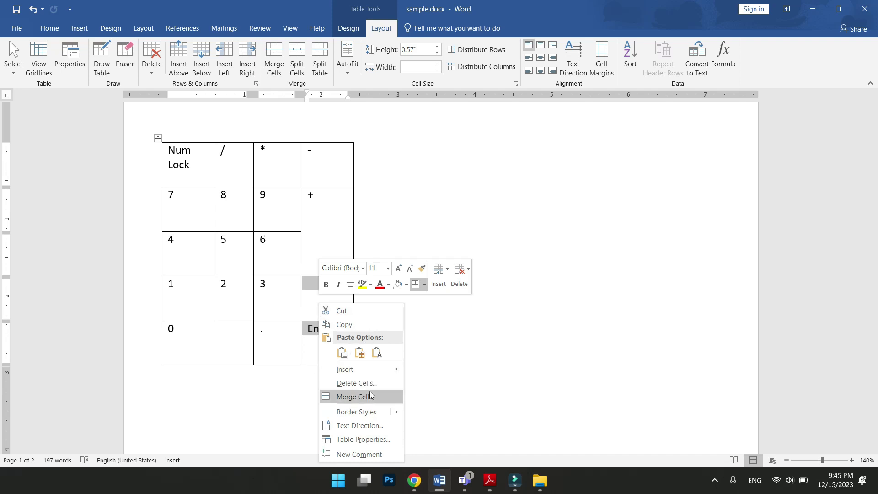
{"action": "left_click", "coordinate": [370, 392]}
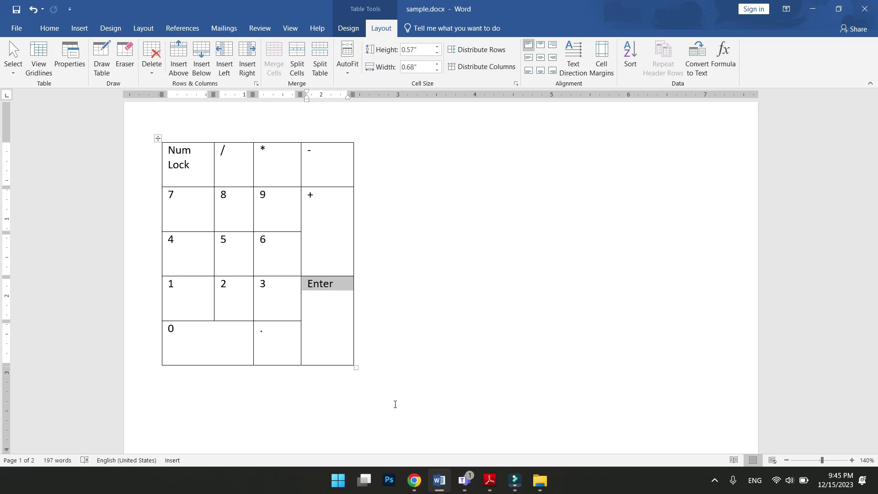
{"action": "left_click", "coordinate": [317, 241]}
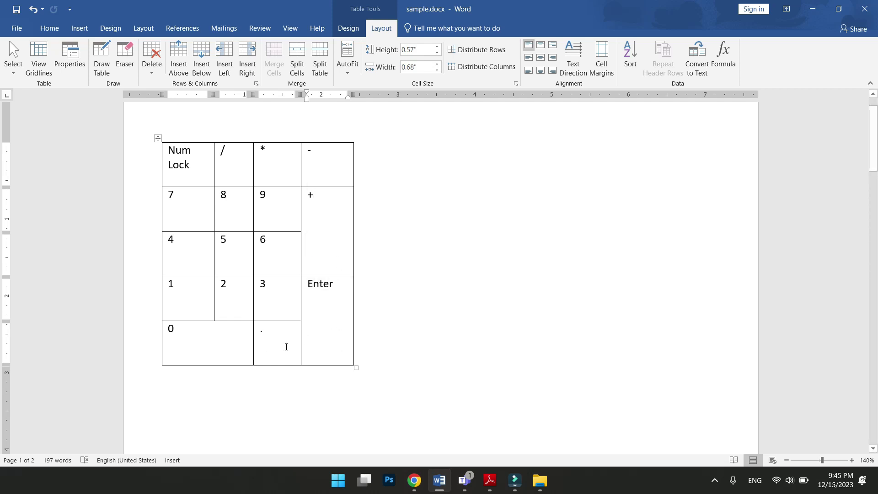
{"action": "left_click", "coordinate": [190, 351]}
{"action": "left_click", "coordinate": [326, 310]}
{"action": "left_click", "coordinate": [233, 264]}
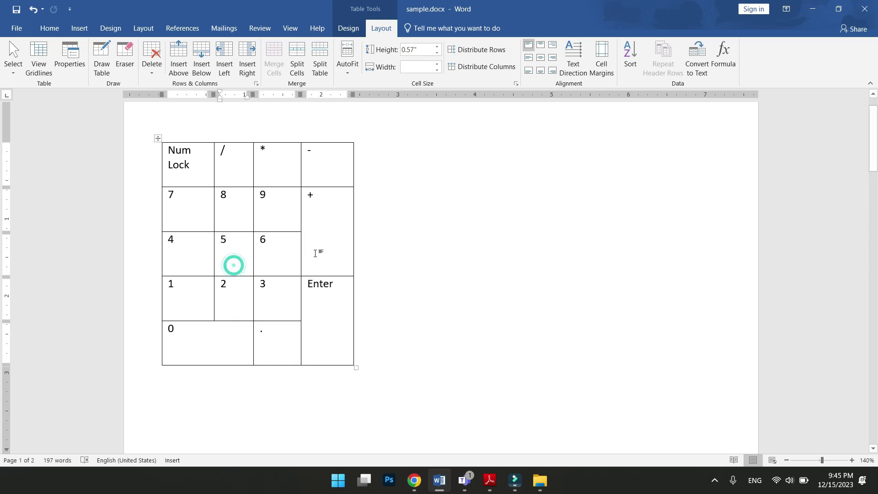
{"action": "left_click", "coordinate": [315, 253]}
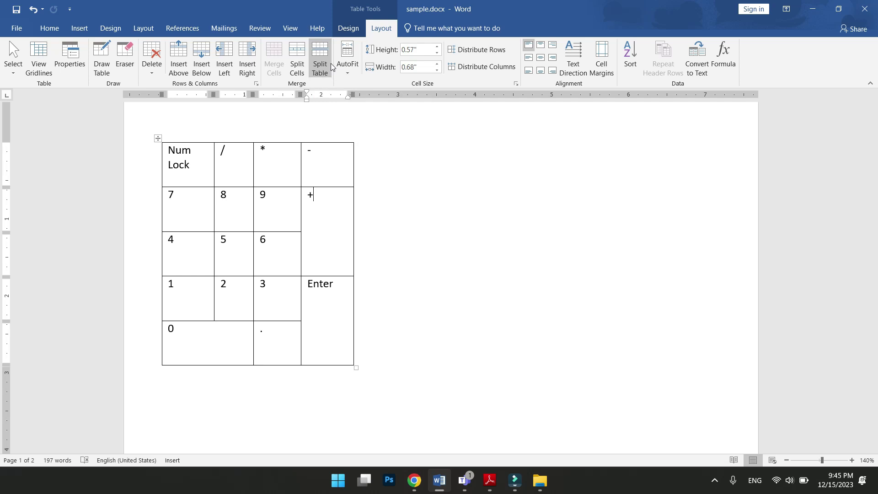
{"action": "left_click", "coordinate": [330, 63]}
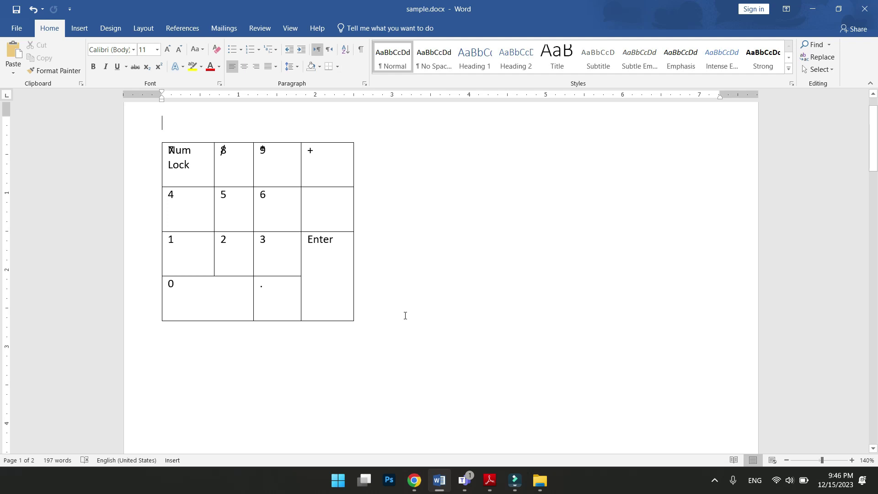
{"action": "key", "text": "ctrl+z"}
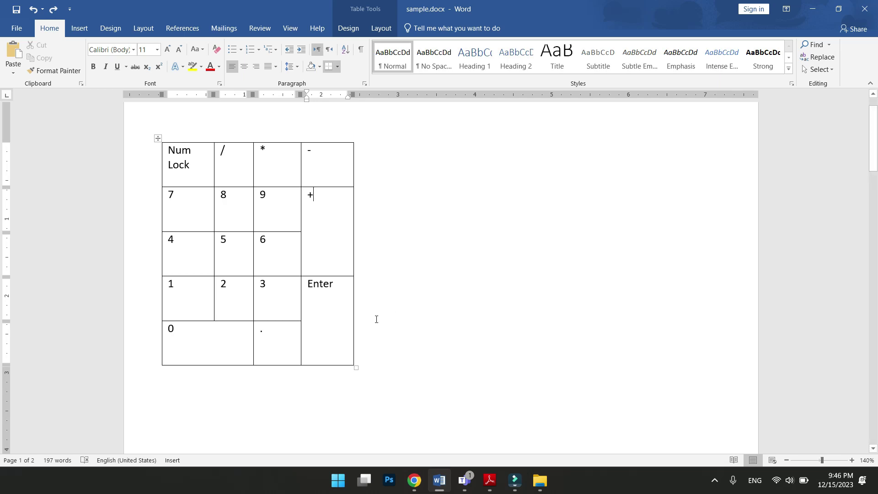
- Select row 10 of the student table and check the rows around it
{"action": "scroll", "coordinate": [376, 318], "scroll_direction": "down", "scroll_amount": 5}
{"action": "scroll", "coordinate": [411, 320], "scroll_direction": "down", "scroll_amount": 3}
{"action": "scroll", "coordinate": [422, 322], "scroll_direction": "up", "scroll_amount": 1}
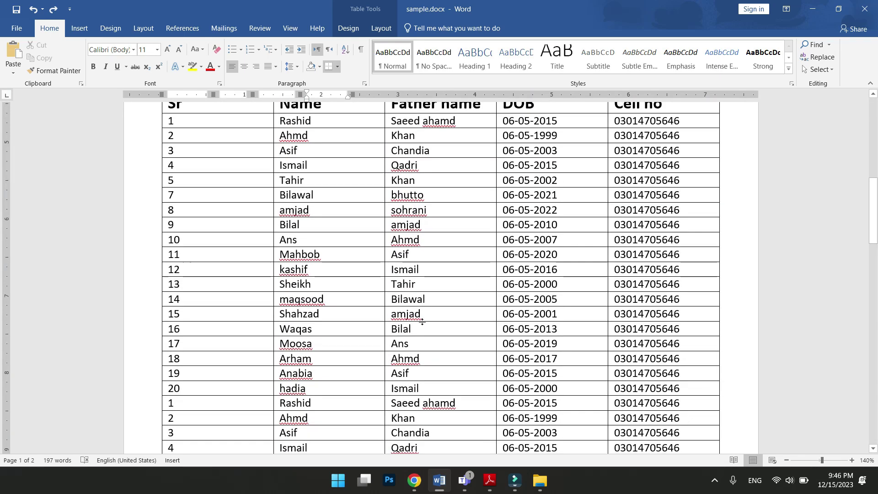
{"action": "left_click", "coordinate": [182, 239]}
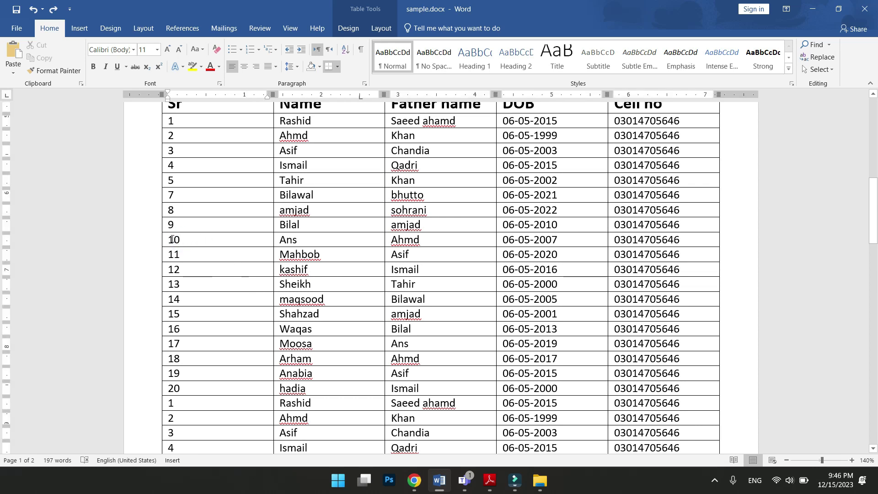
{"action": "left_click_drag", "start_coordinate": [164, 239], "coordinate": [635, 240]}
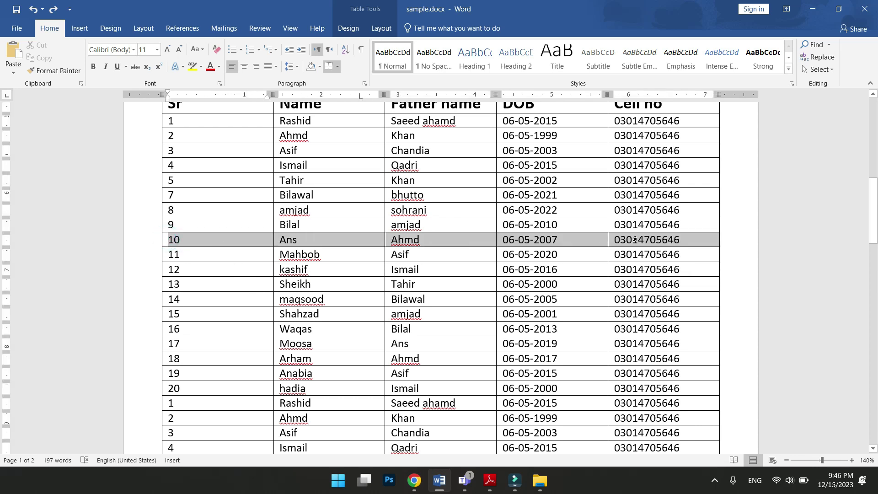
{"action": "left_click", "coordinate": [595, 285]}
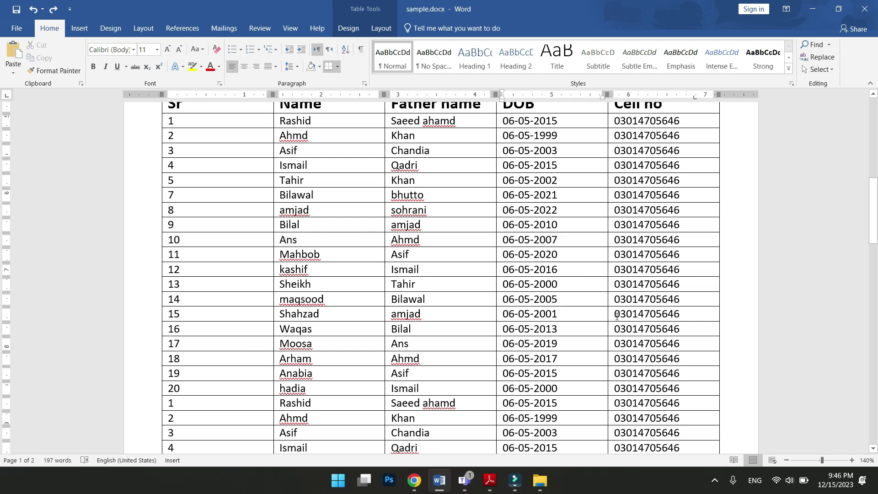
{"action": "scroll", "coordinate": [618, 314], "scroll_direction": "down", "scroll_amount": 3}
{"action": "scroll", "coordinate": [617, 315], "scroll_direction": "down", "scroll_amount": 3}
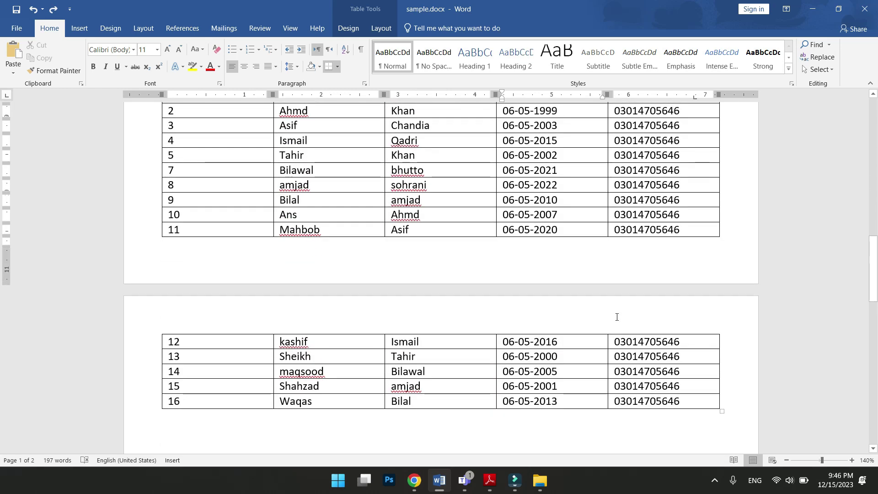
{"action": "scroll", "coordinate": [617, 317], "scroll_direction": "up", "scroll_amount": 2}
{"action": "scroll", "coordinate": [616, 317], "scroll_direction": "up", "scroll_amount": 3}
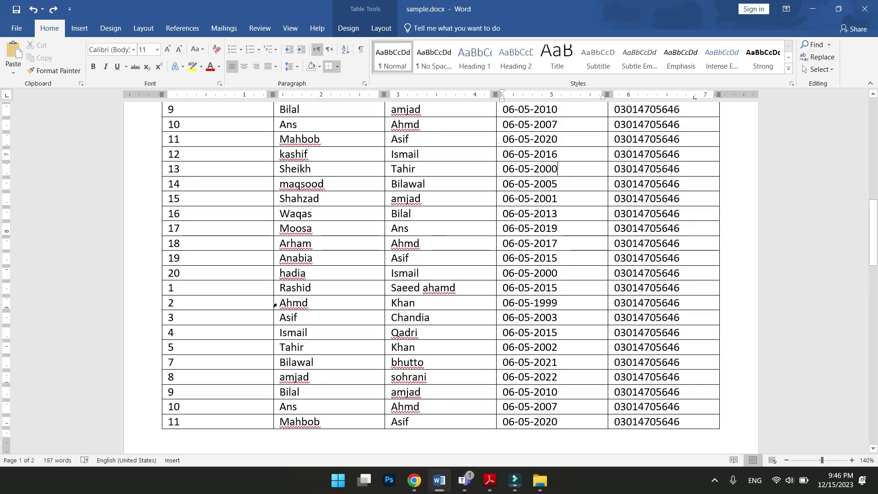
{"action": "scroll", "coordinate": [364, 282], "scroll_direction": "up", "scroll_amount": 2}
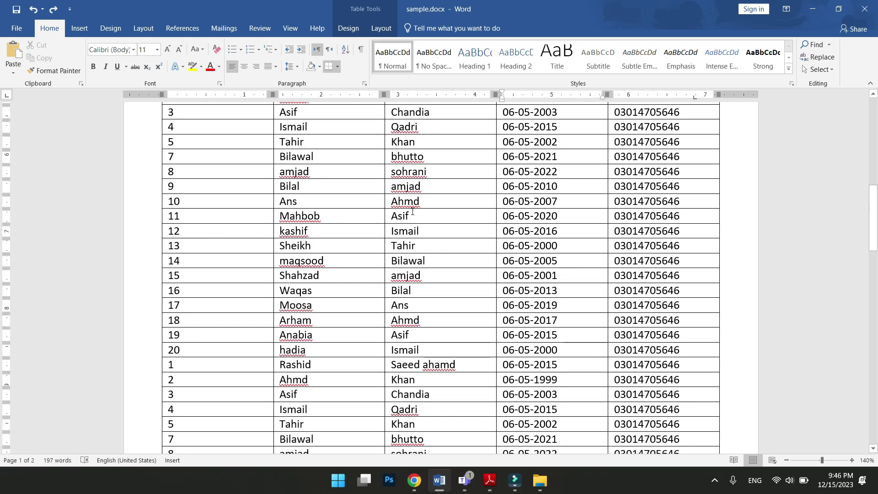
- Split the student table so row 11 starts a separate table, redoing a first attempt
{"action": "left_click", "coordinate": [687, 202]}
{"action": "left_click", "coordinate": [383, 29]}
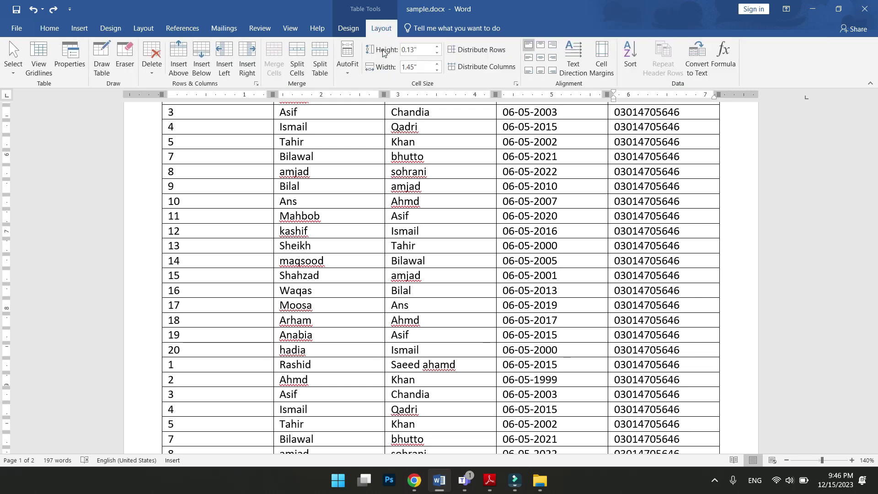
{"action": "left_click", "coordinate": [320, 71]}
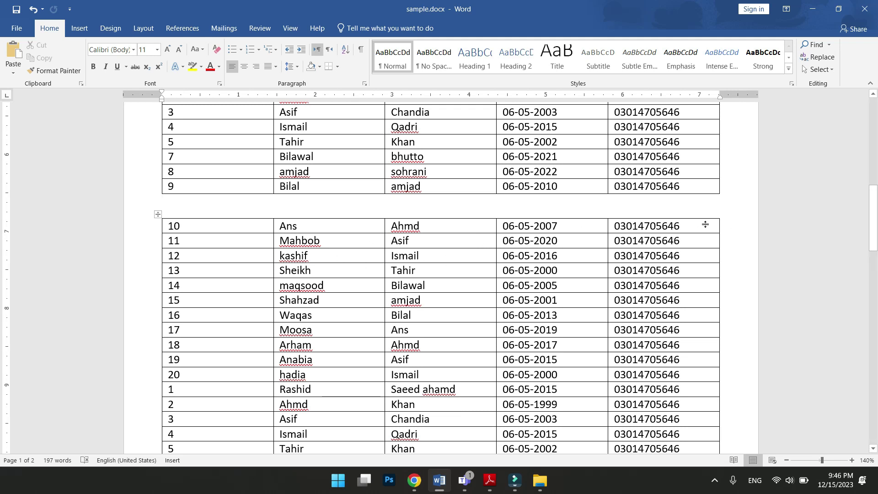
{"action": "key", "text": "Delete"}
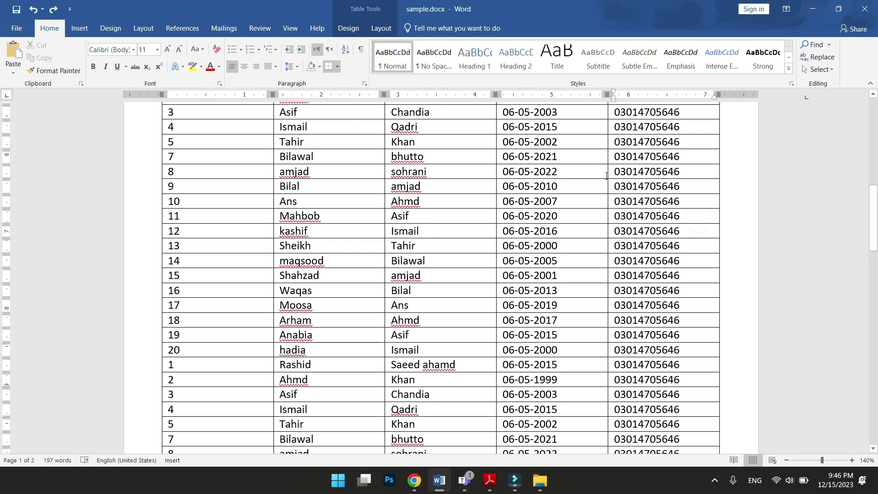
{"action": "left_click", "coordinate": [368, 30]}
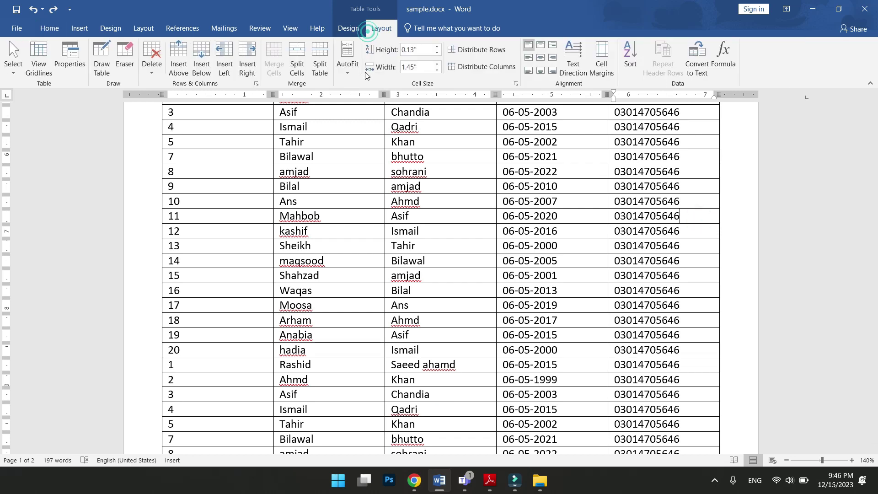
{"action": "left_click", "coordinate": [328, 61]}
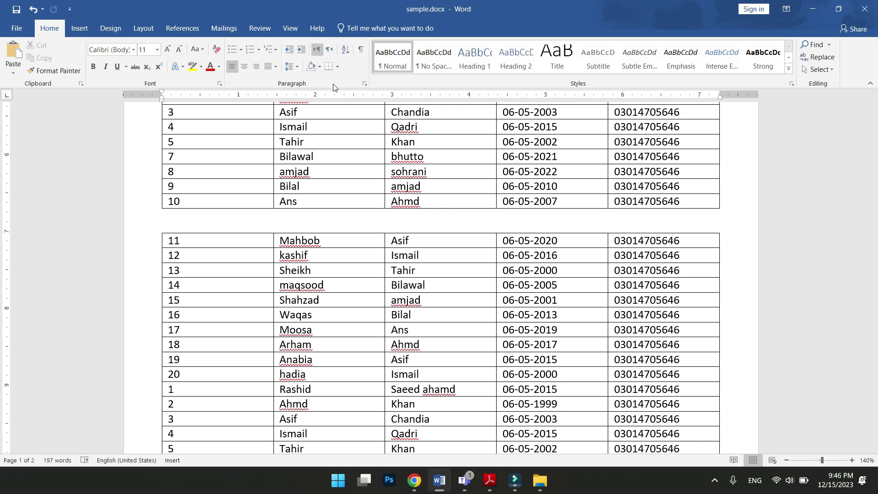
{"action": "scroll", "coordinate": [365, 251], "scroll_direction": "down", "scroll_amount": 3}
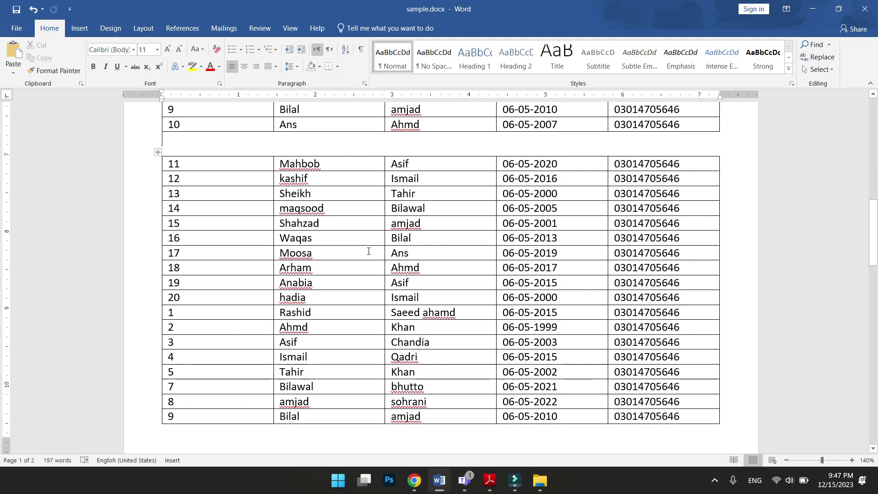
{"action": "scroll", "coordinate": [369, 252], "scroll_direction": "up", "scroll_amount": 3}
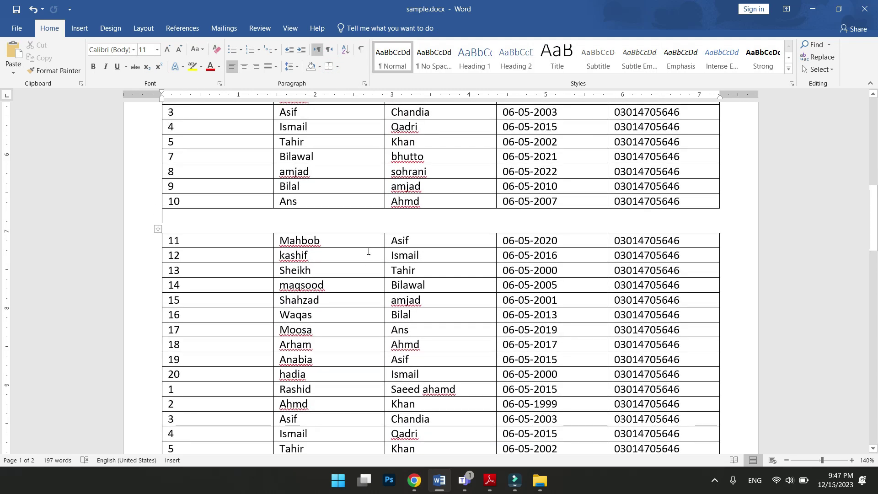
{"action": "mouse_move", "coordinate": [489, 480]}
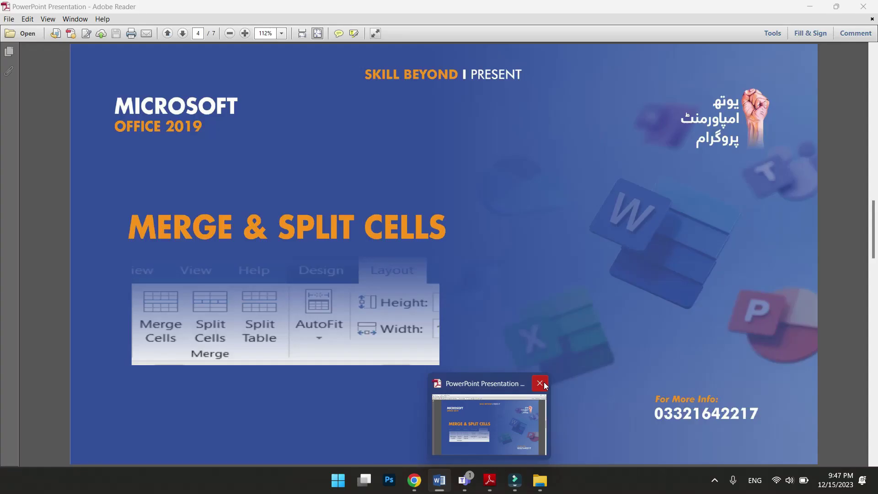
{"action": "left_click", "coordinate": [539, 383]}
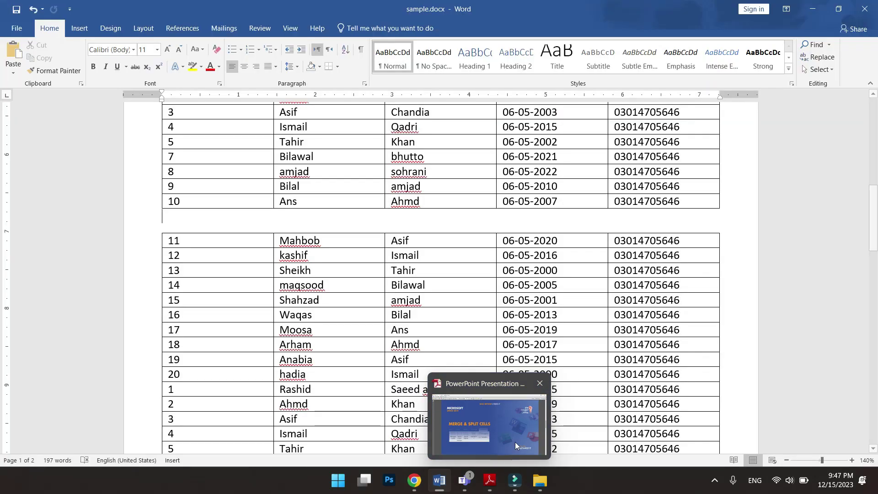
{"action": "left_click", "coordinate": [439, 480]}
- Back in Word, undo the split so the student table is rejoined
{"action": "left_click", "coordinate": [439, 480]}
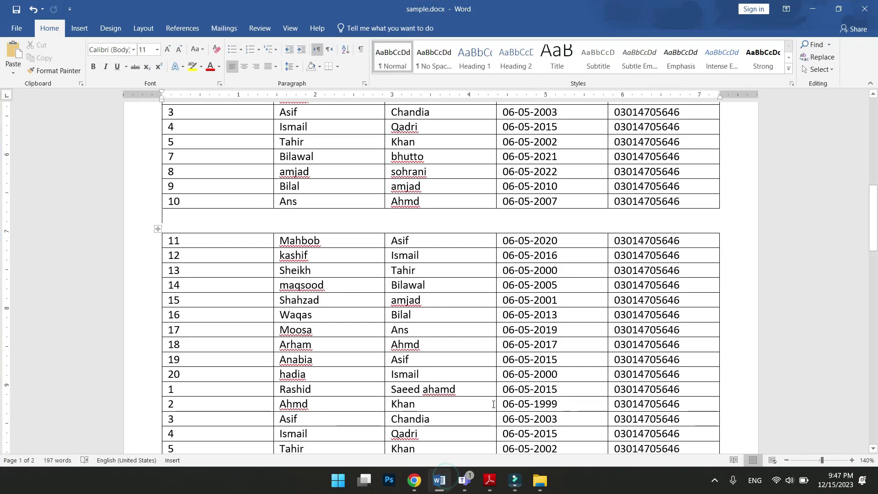
{"action": "key", "text": "Delete"}
{"action": "right_click", "coordinate": [694, 222]}
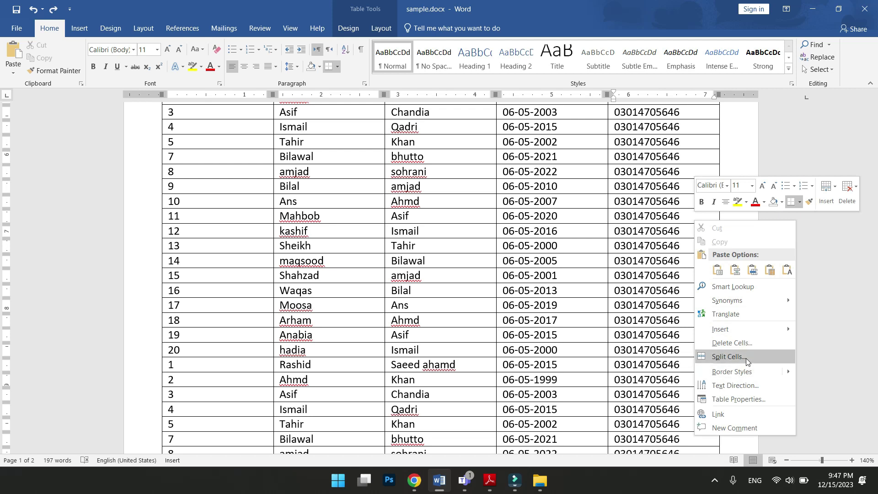
{"action": "scroll", "coordinate": [421, 257], "scroll_direction": "up", "scroll_amount": 1}
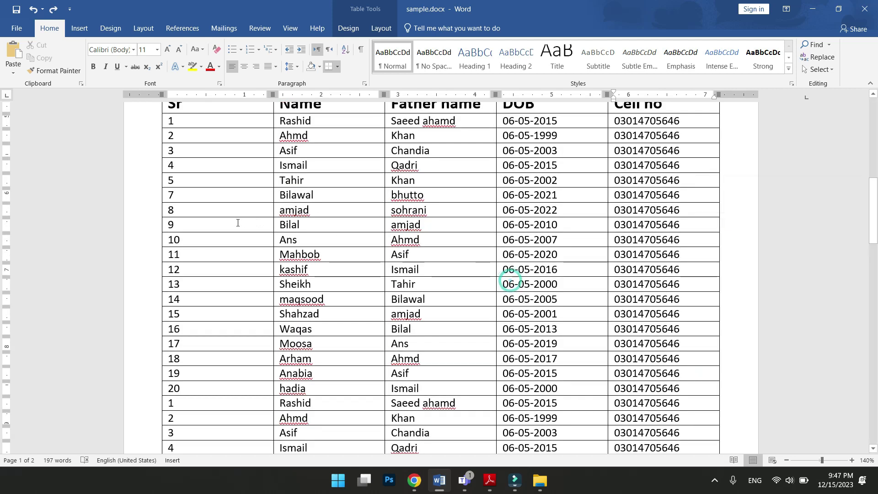
- Split row 9's Cell no cell into 5 columns
{"action": "left_click_drag", "start_coordinate": [167, 225], "coordinate": [713, 226]}
{"action": "left_click", "coordinate": [700, 227]}
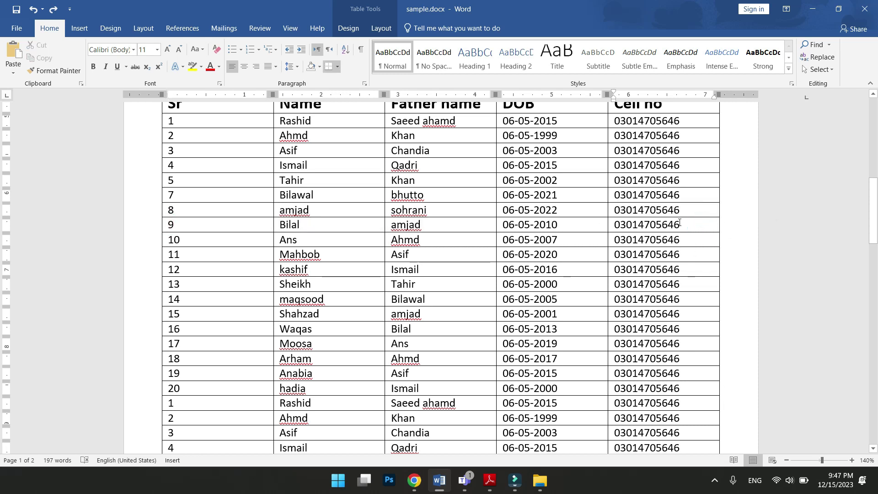
{"action": "right_click", "coordinate": [680, 223]}
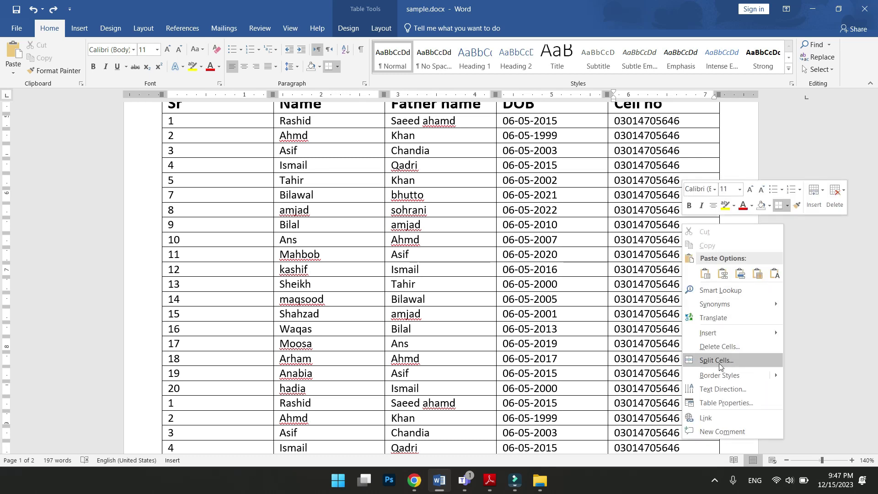
{"action": "left_click", "coordinate": [717, 361]}
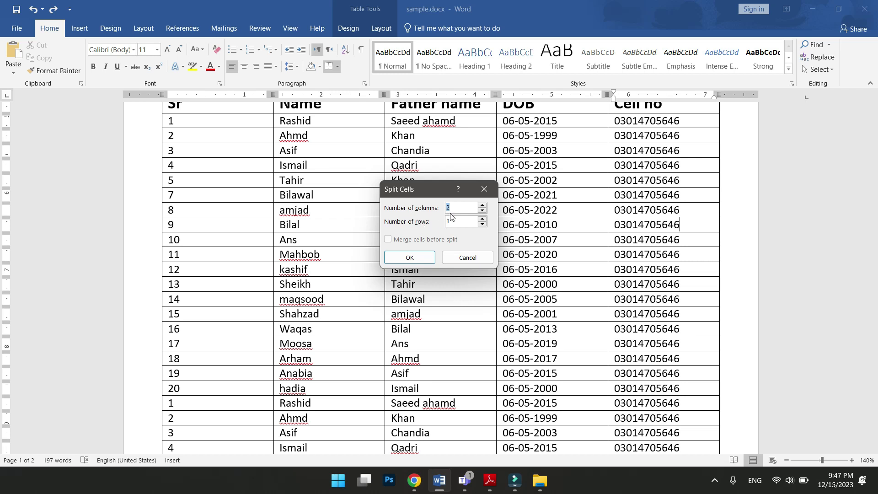
{"action": "left_click", "coordinate": [456, 208]}
{"action": "left_click_drag", "start_coordinate": [457, 208], "coordinate": [443, 212]}
{"action": "type", "text": "5"}
{"action": "left_click", "coordinate": [410, 257]}
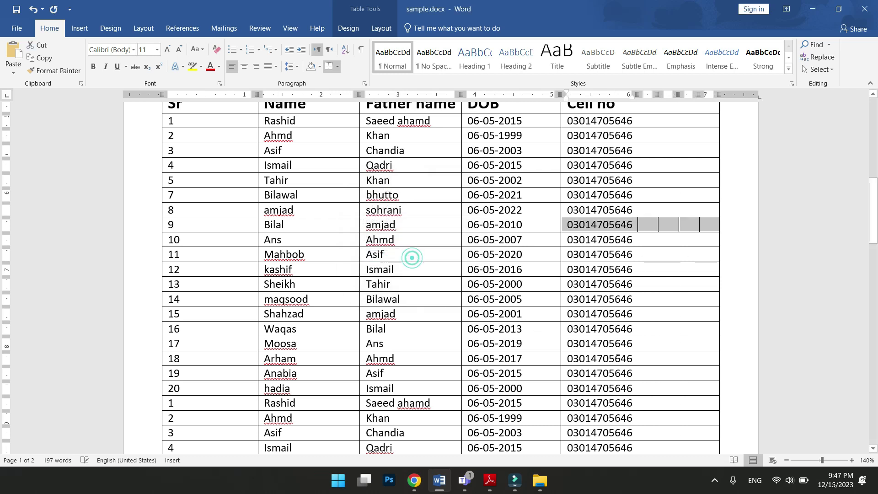
- Deselect the new cells and show the Cell Margin & Spacing slide in Adobe Reader
{"action": "left_click", "coordinate": [632, 234]}
{"action": "left_click", "coordinate": [659, 232]}
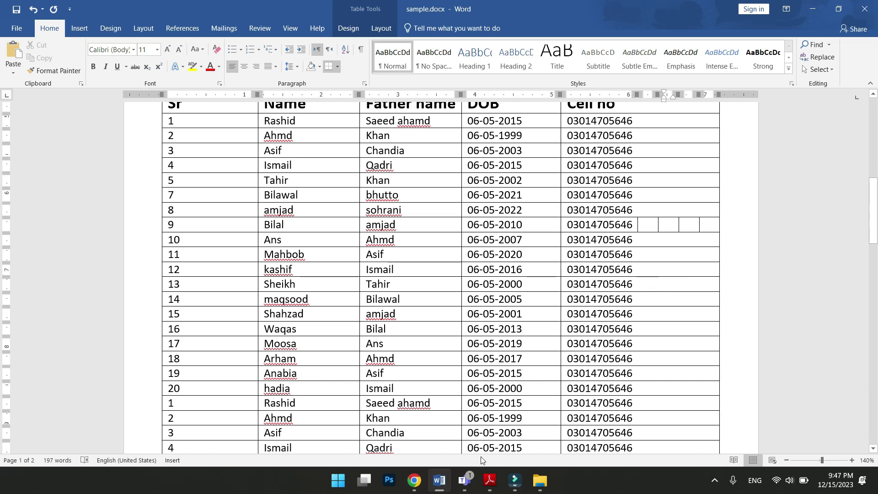
{"action": "left_click", "coordinate": [490, 481]}
{"action": "key", "text": "Page_Down"}
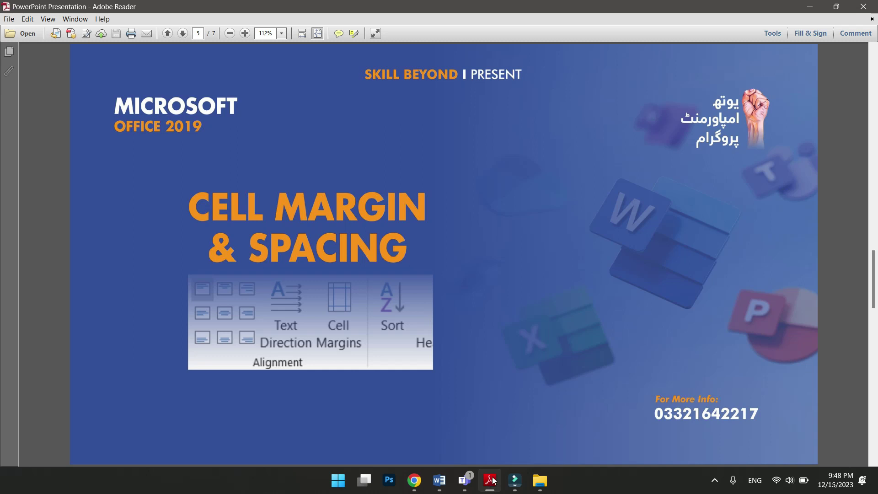
- Return to Word and open the keypad table's options, showing 0" top/bottom and 0.08" left/right margins
{"action": "left_click", "coordinate": [808, 10]}
{"action": "scroll", "coordinate": [188, 216], "scroll_direction": "up", "scroll_amount": 5}
{"action": "scroll", "coordinate": [187, 215], "scroll_direction": "up", "scroll_amount": 5}
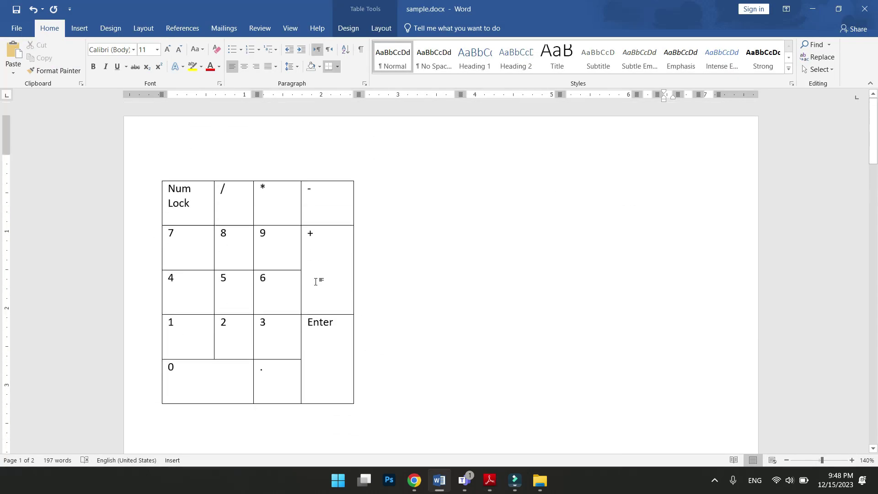
{"action": "left_click_drag", "start_coordinate": [187, 216], "coordinate": [333, 380]}
{"action": "left_click", "coordinate": [333, 380]}
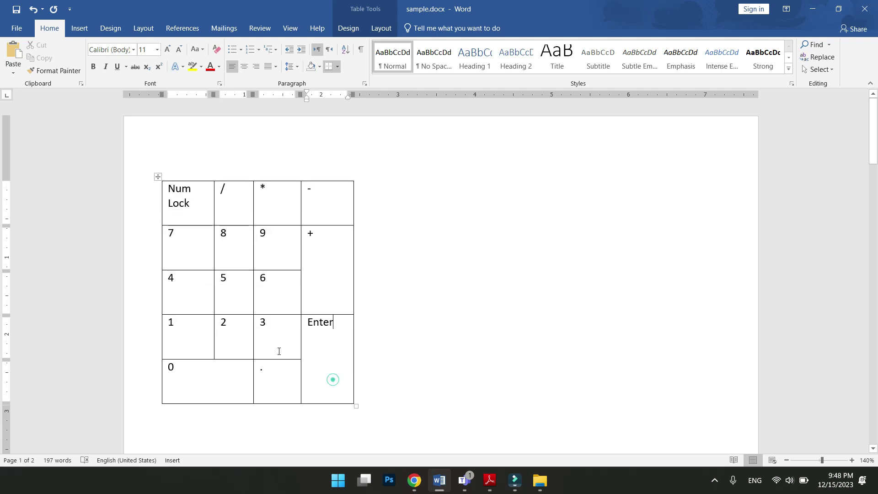
{"action": "left_click", "coordinate": [279, 350]}
{"action": "left_click", "coordinate": [388, 31]}
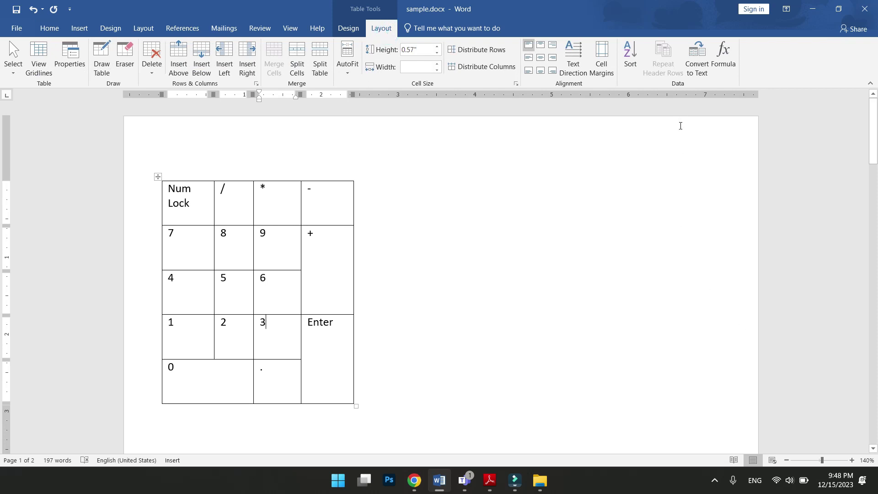
{"action": "left_click", "coordinate": [608, 71]}
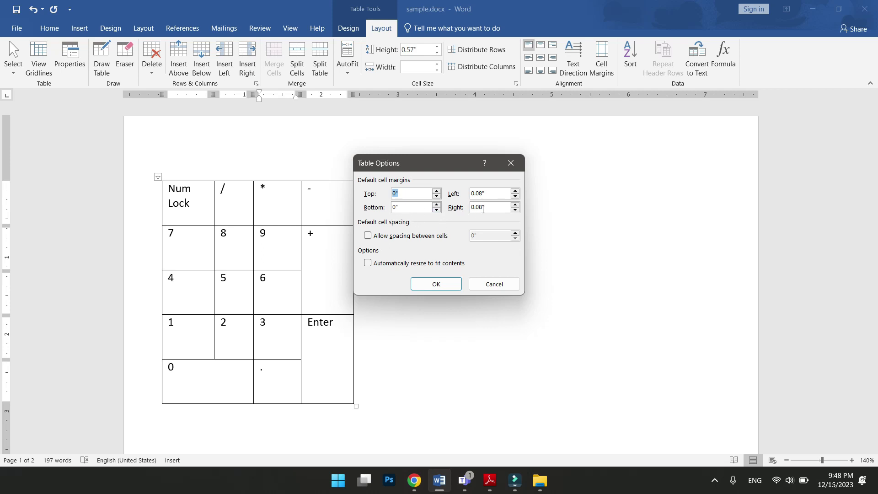
- Set the keypad table's left and right cell margins to 0
{"action": "left_click_drag", "start_coordinate": [490, 198], "coordinate": [469, 200]}
{"action": "type", "text": "0"}
{"action": "key", "text": "Tab"}
{"action": "key", "text": "Tab"}
{"action": "left_click", "coordinate": [497, 208]}
{"action": "key", "text": "BackSpace"}
{"action": "key", "text": "BackSpace"}
{"action": "key", "text": "BackSpace"}
{"action": "type", "text": "0"}
- Turn on Allow spacing between cells and select the spacing value for replacement
{"action": "left_click", "coordinate": [369, 236]}
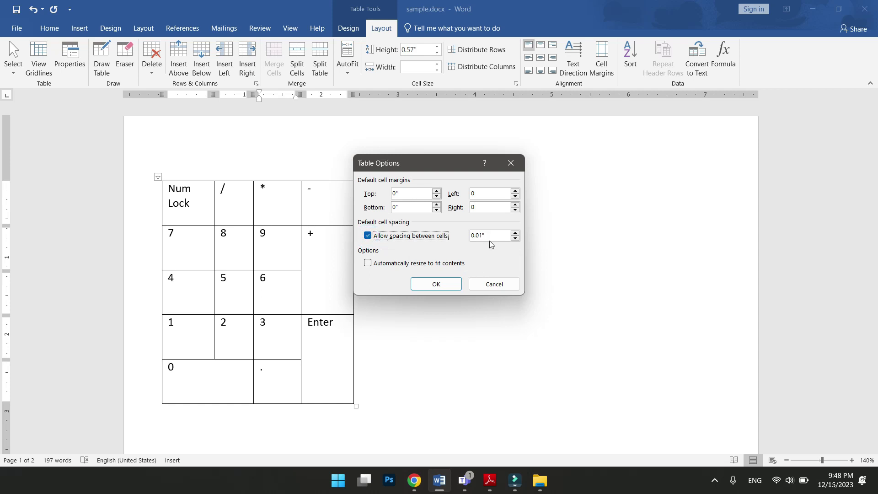
{"action": "left_click", "coordinate": [489, 234]}
{"action": "left_click", "coordinate": [208, 236]}
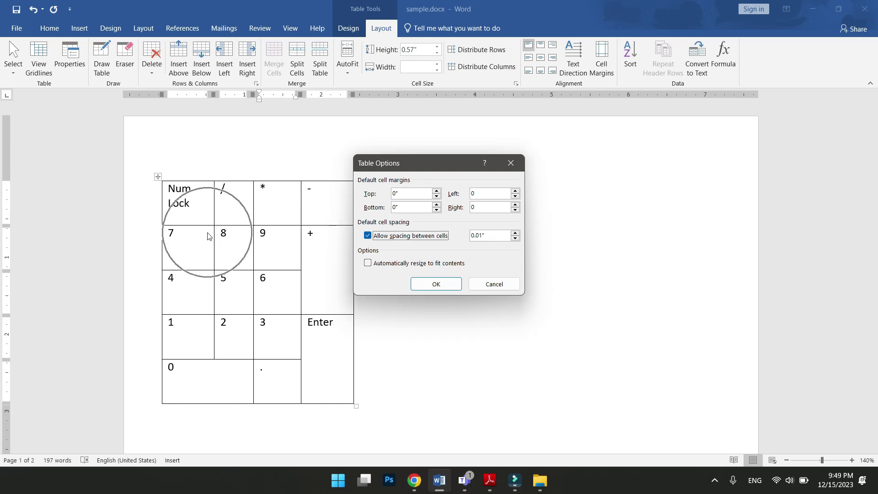
{"action": "left_click", "coordinate": [493, 235]}
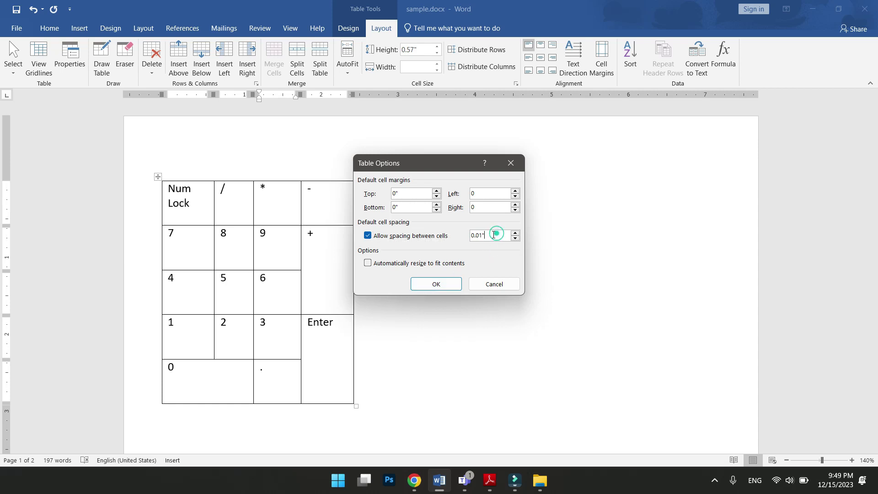
{"action": "left_click_drag", "start_coordinate": [493, 235], "coordinate": [468, 241]}
- Apply 1" cell spacing, then undo it after seeing the keys spread across the page
{"action": "type", "text": "1"}
{"action": "left_click", "coordinate": [439, 287]}
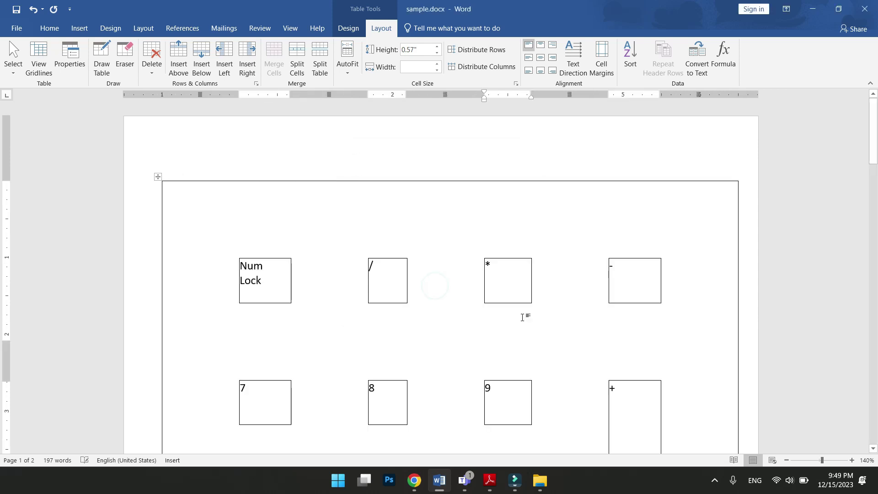
{"action": "scroll", "coordinate": [522, 318], "scroll_direction": "down", "scroll_amount": 3}
{"action": "scroll", "coordinate": [522, 317], "scroll_direction": "down", "scroll_amount": 2}
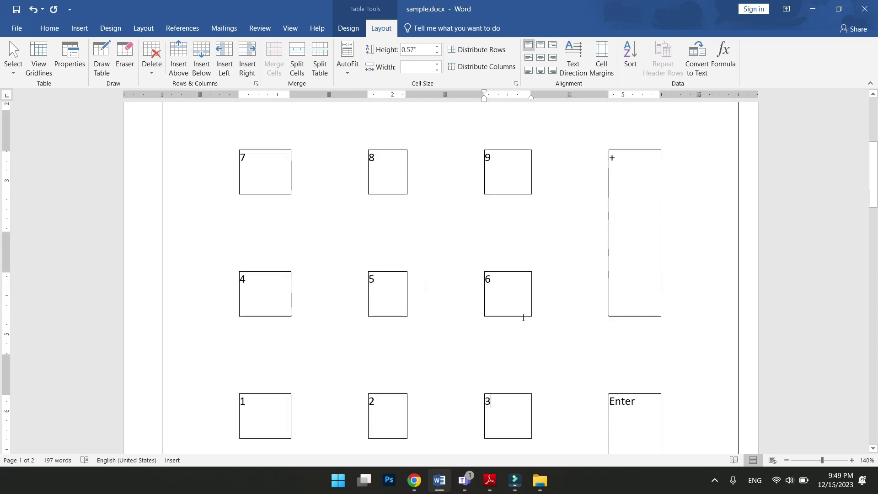
{"action": "scroll", "coordinate": [523, 317], "scroll_direction": "up", "scroll_amount": 3}
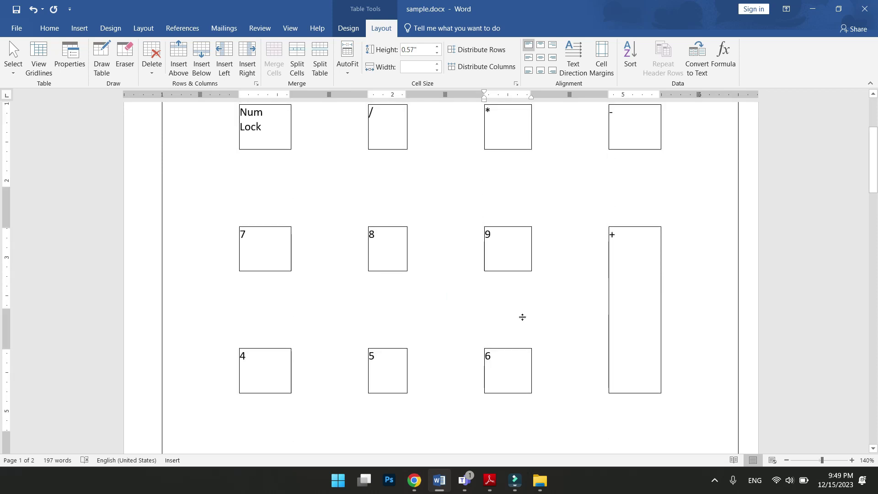
{"action": "key", "text": "ctrl+z"}
{"action": "scroll", "coordinate": [503, 311], "scroll_direction": "up", "scroll_amount": 3}
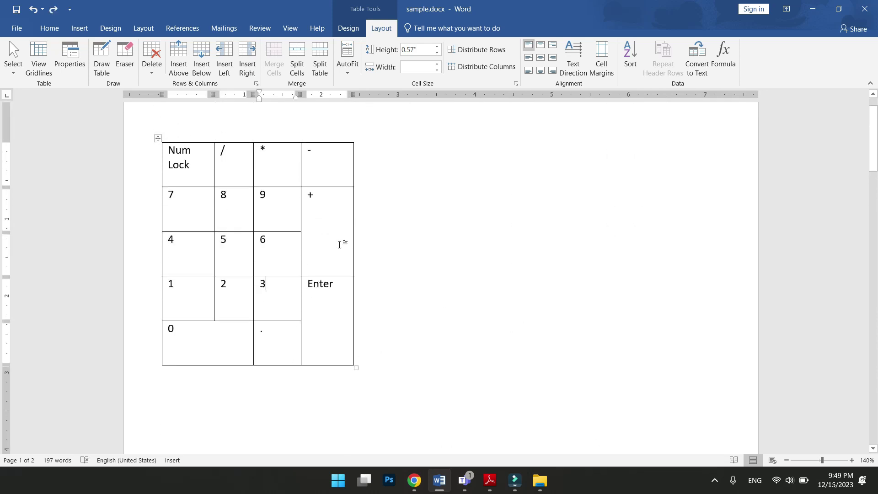
- Reapply 0 left and right margins with cell spacing enabled at 0.05"
{"action": "left_click", "coordinate": [339, 244]}
{"action": "left_click", "coordinate": [602, 73]}
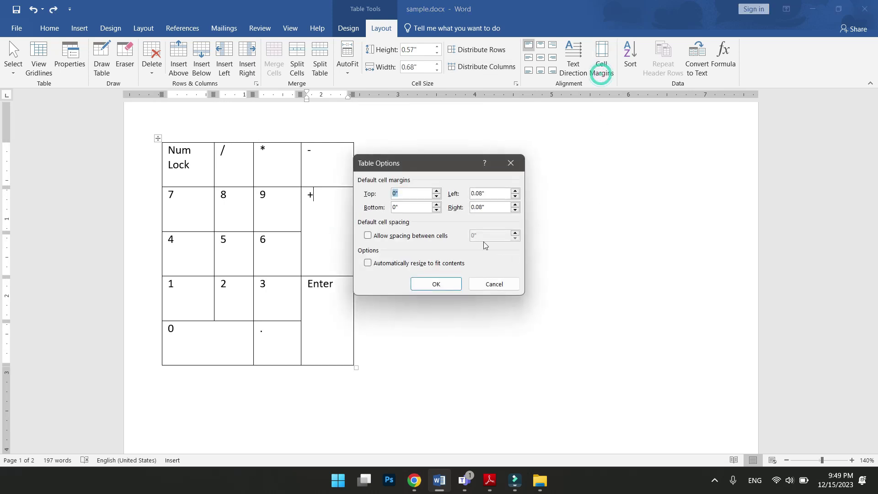
{"action": "left_click", "coordinate": [380, 236]}
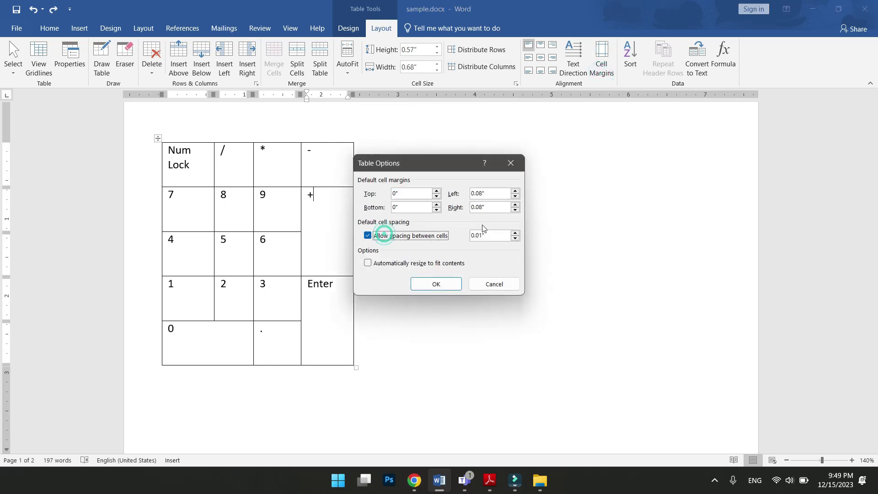
{"action": "double_click", "coordinate": [493, 194]}
{"action": "type", "text": "0"}
{"action": "key", "text": "Tab"}
{"action": "type", "text": "0"}
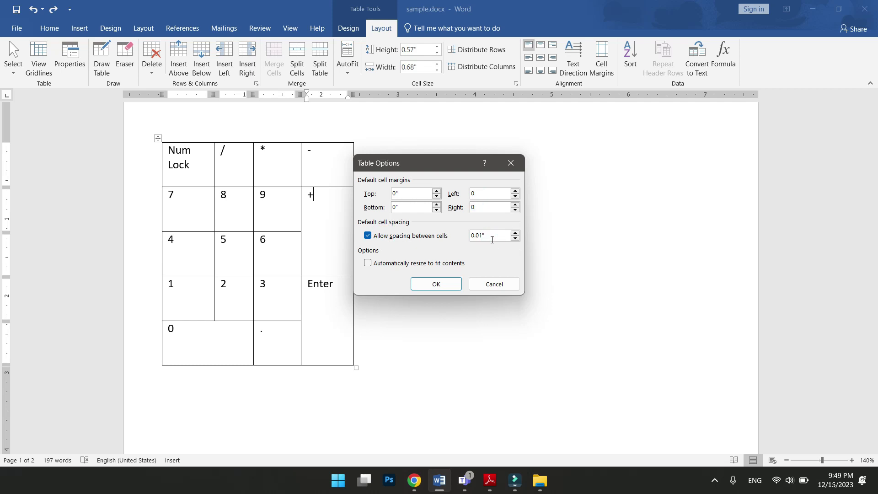
{"action": "key", "text": "BackSpace"}
{"action": "left_click", "coordinate": [421, 281]}
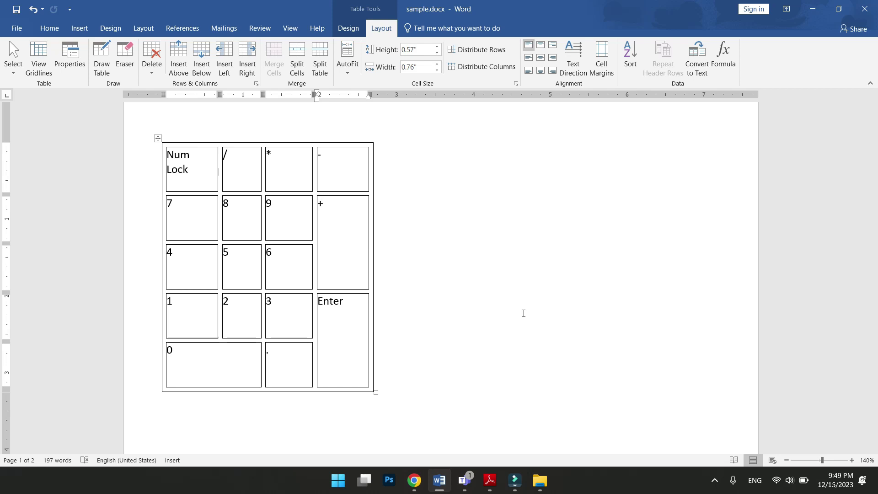
{"action": "key", "text": "ctrl+z"}
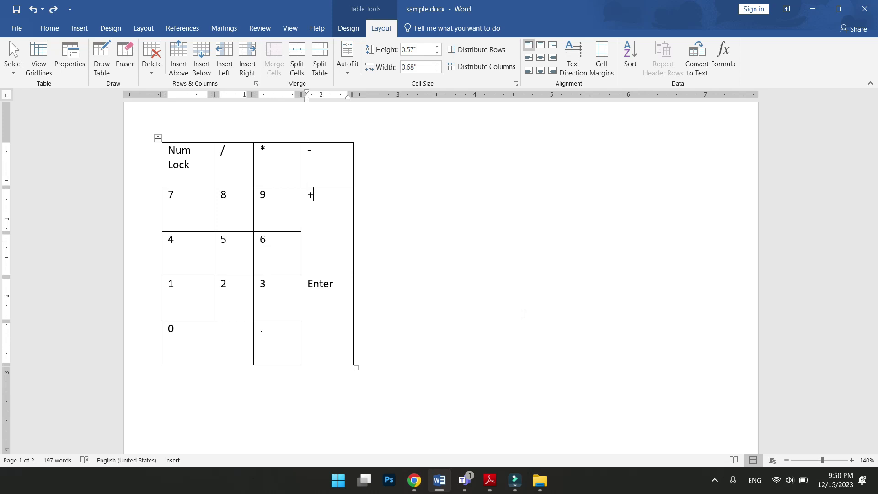
{"action": "key", "text": "ctrl+y"}
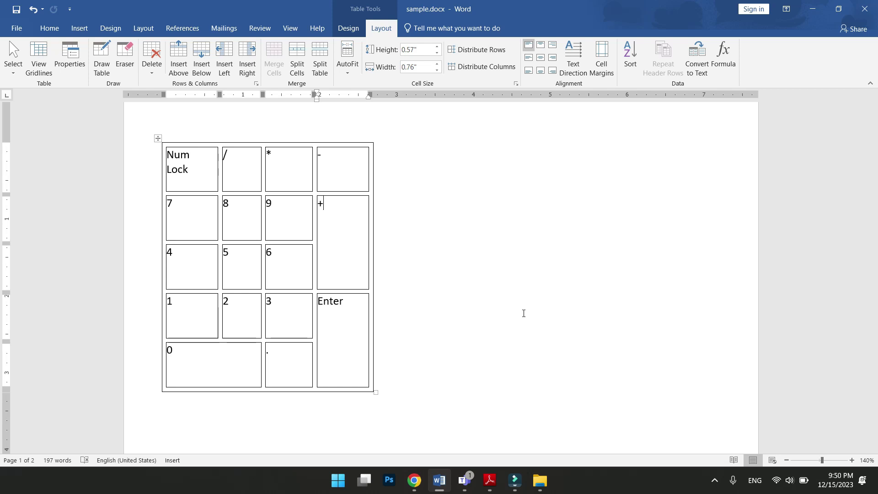
{"action": "left_click", "coordinate": [488, 479]}
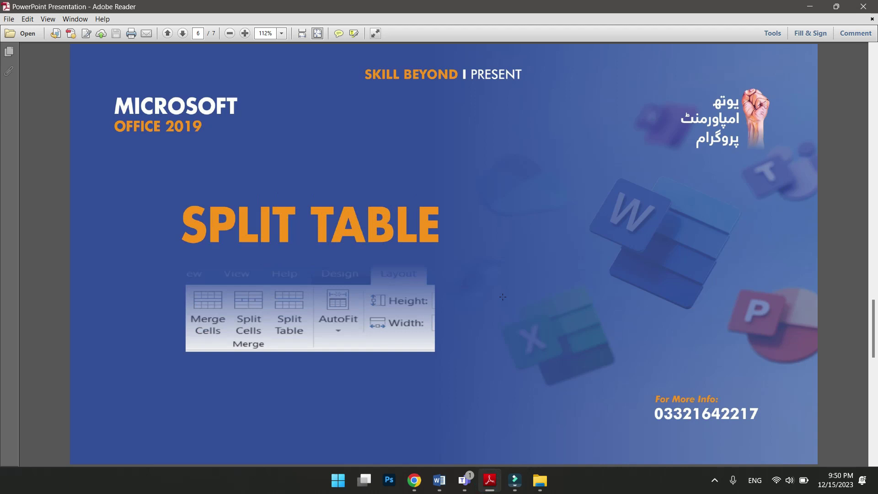
- Back in Word, scroll to the student table and put the caret in row 15's date cell
{"action": "left_click", "coordinate": [439, 480]}
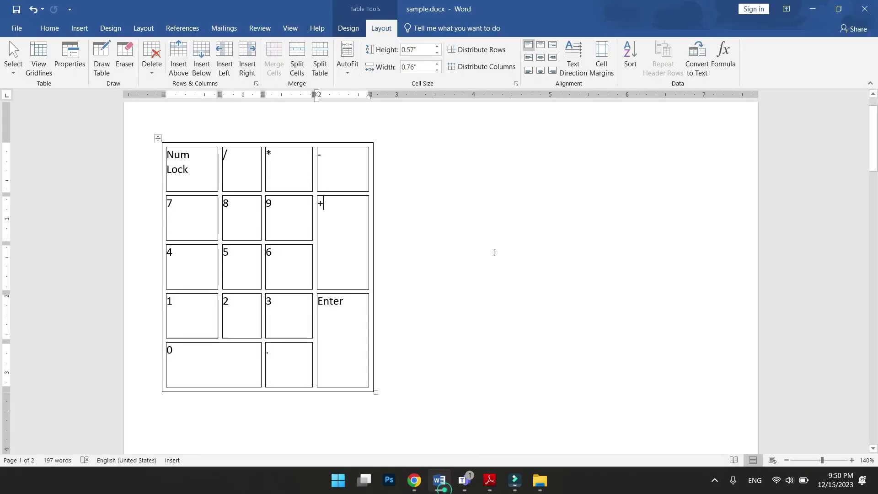
{"action": "scroll", "coordinate": [439, 425], "scroll_direction": "down", "scroll_amount": 5}
{"action": "scroll", "coordinate": [503, 343], "scroll_direction": "down", "scroll_amount": 5}
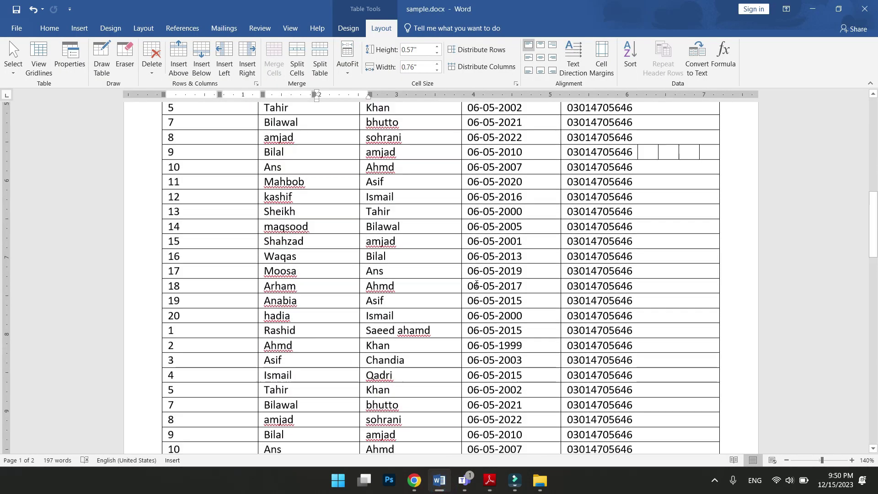
{"action": "scroll", "coordinate": [622, 265], "scroll_direction": "up", "scroll_amount": 2}
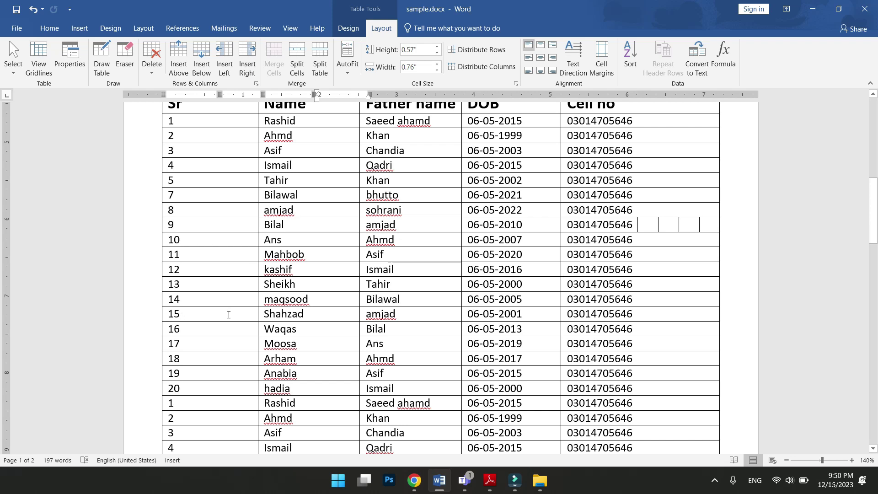
{"action": "scroll", "coordinate": [229, 311], "scroll_direction": "up", "scroll_amount": 1}
{"action": "scroll", "coordinate": [230, 306], "scroll_direction": "down", "scroll_amount": 1}
{"action": "scroll", "coordinate": [238, 293], "scroll_direction": "down", "scroll_amount": 1}
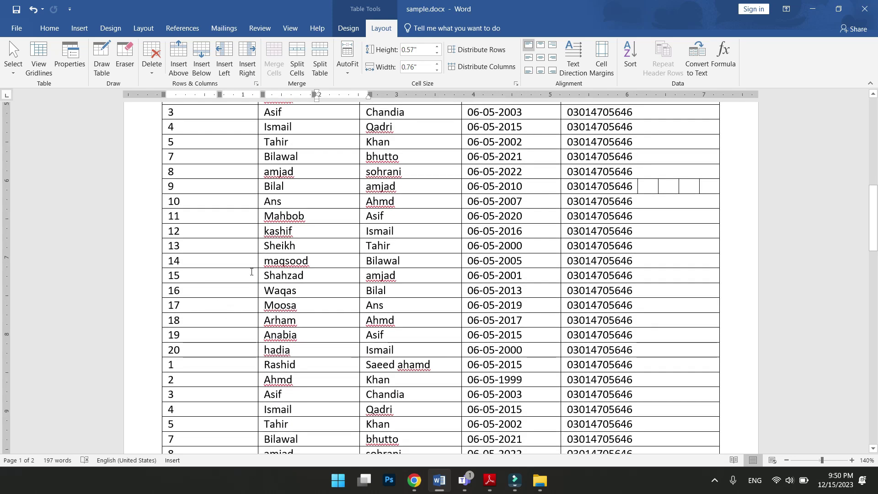
{"action": "left_click", "coordinate": [666, 278]}
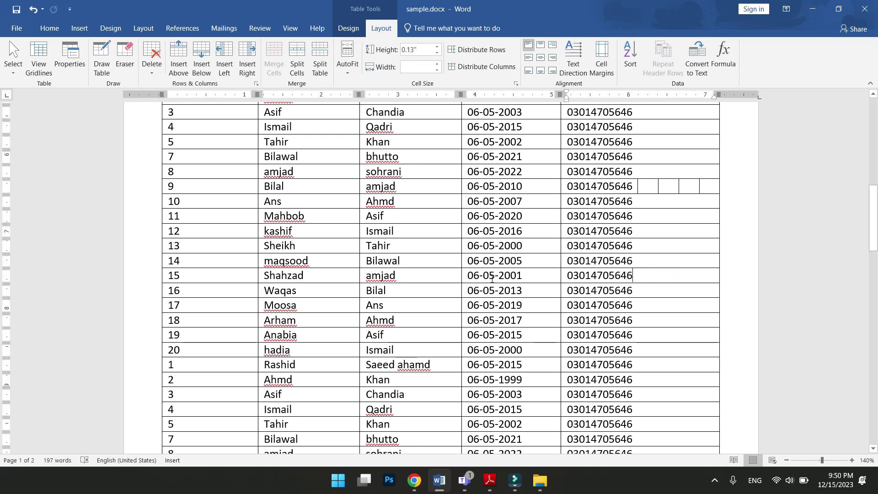
{"action": "left_click", "coordinate": [544, 282]}
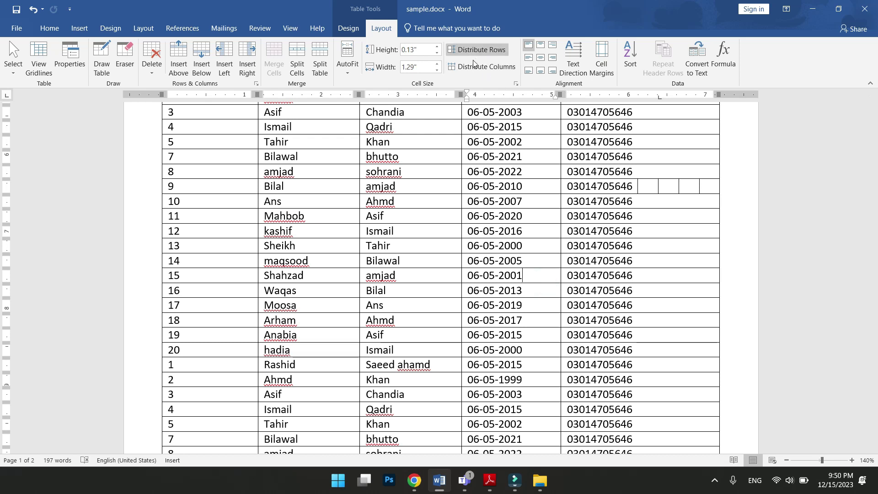
- Split the student table at row 15 and again at the second row 1
{"action": "left_click", "coordinate": [325, 51]}
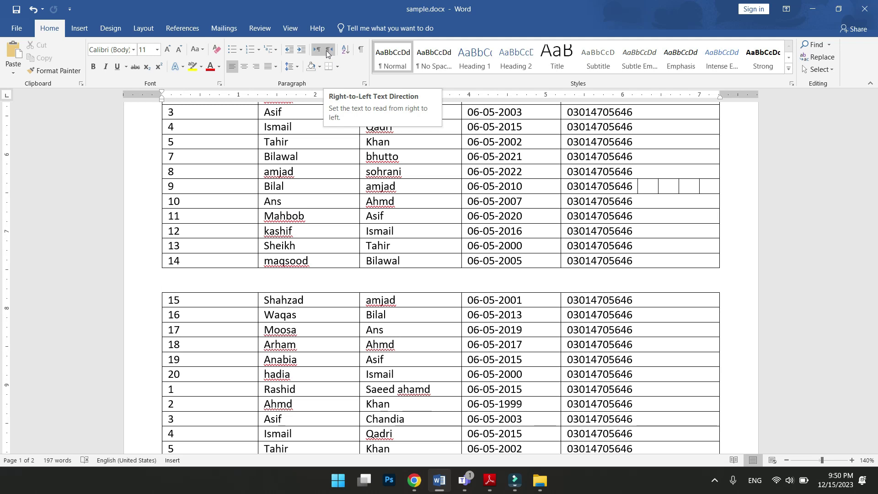
{"action": "scroll", "coordinate": [314, 196], "scroll_direction": "up", "scroll_amount": 2}
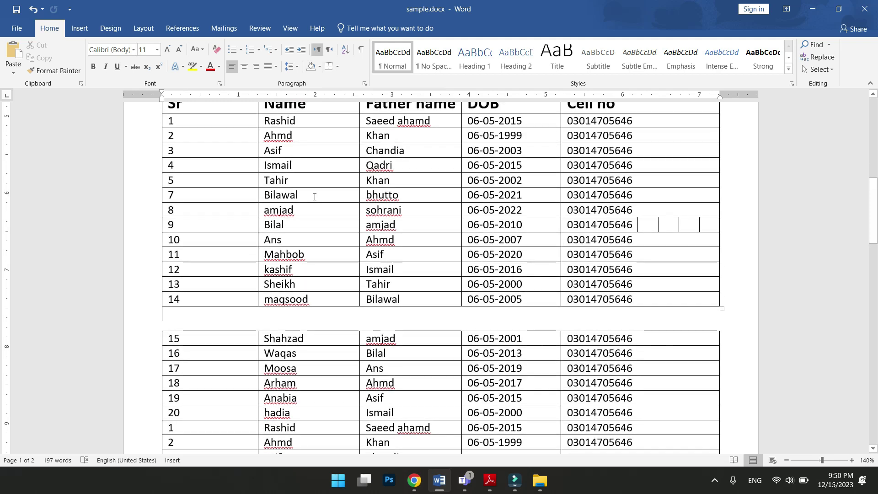
{"action": "scroll", "coordinate": [315, 196], "scroll_direction": "up", "scroll_amount": 2}
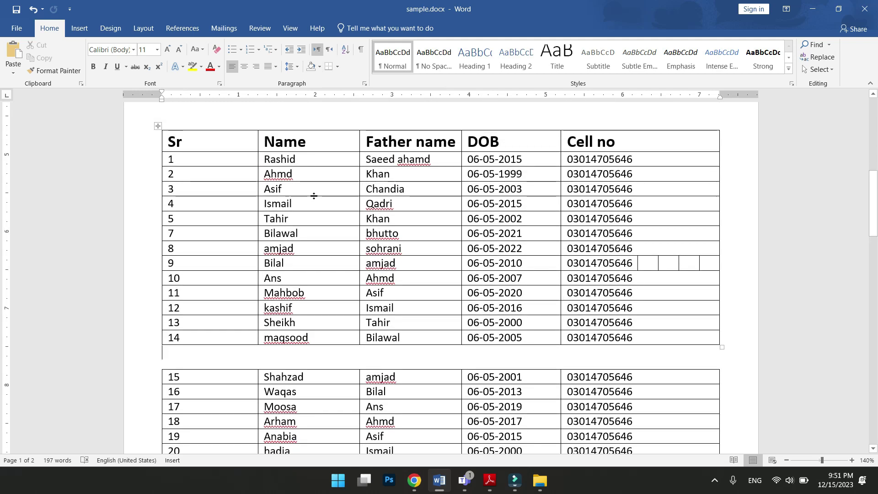
{"action": "scroll", "coordinate": [314, 196], "scroll_direction": "down", "scroll_amount": 7}
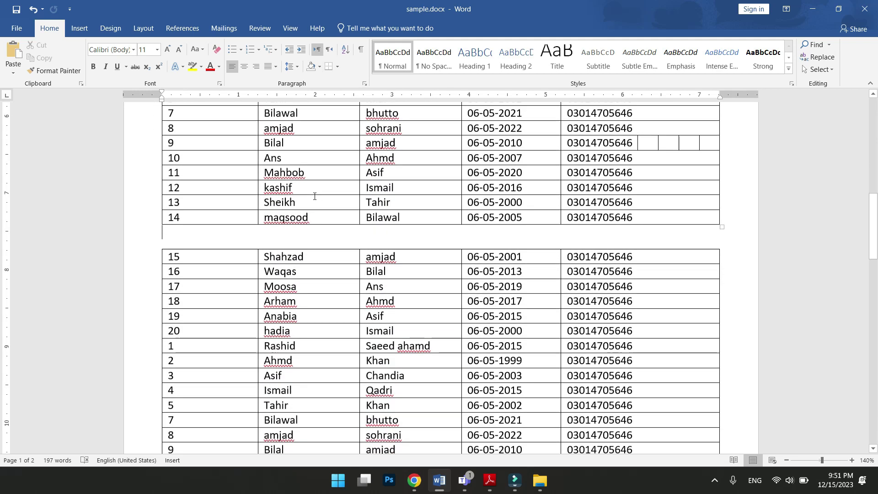
{"action": "scroll", "coordinate": [314, 192], "scroll_direction": "down", "scroll_amount": 5}
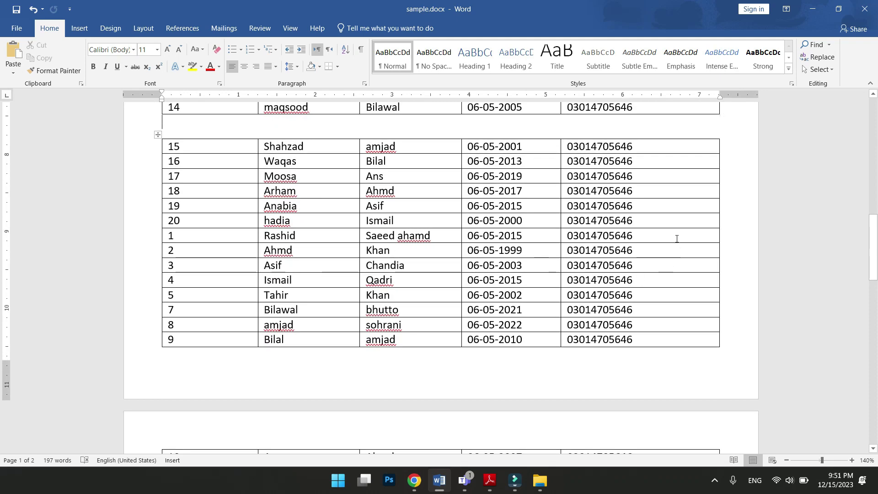
{"action": "left_click", "coordinate": [676, 237]}
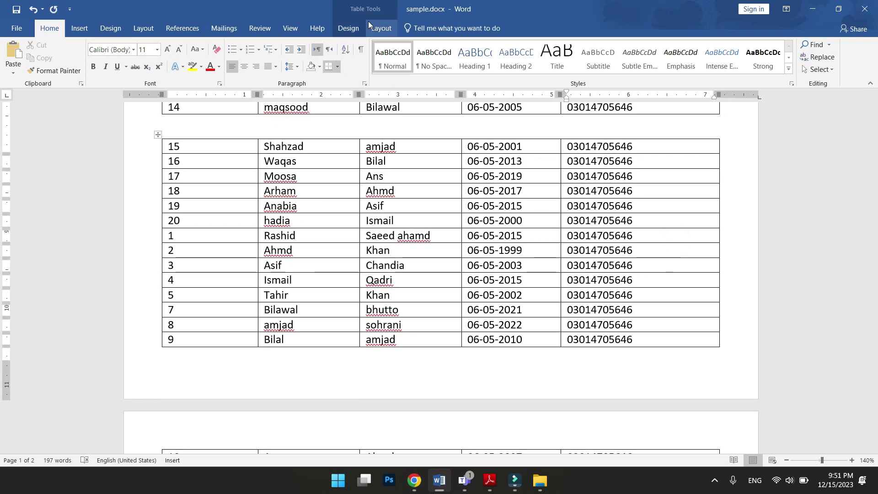
{"action": "left_click", "coordinate": [379, 27]}
{"action": "left_click", "coordinate": [325, 64]}
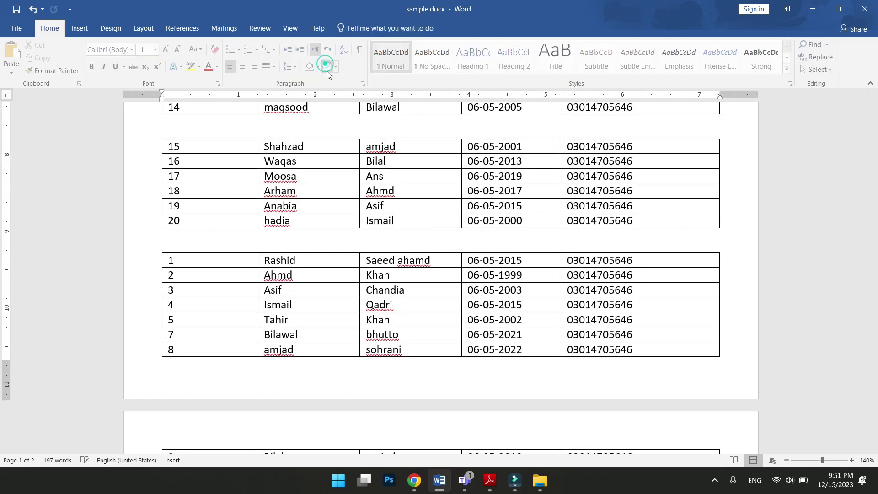
- Split the table once more so row 12 starts a new table
{"action": "scroll", "coordinate": [595, 224], "scroll_direction": "down", "scroll_amount": 2}
{"action": "scroll", "coordinate": [594, 224], "scroll_direction": "down", "scroll_amount": 3}
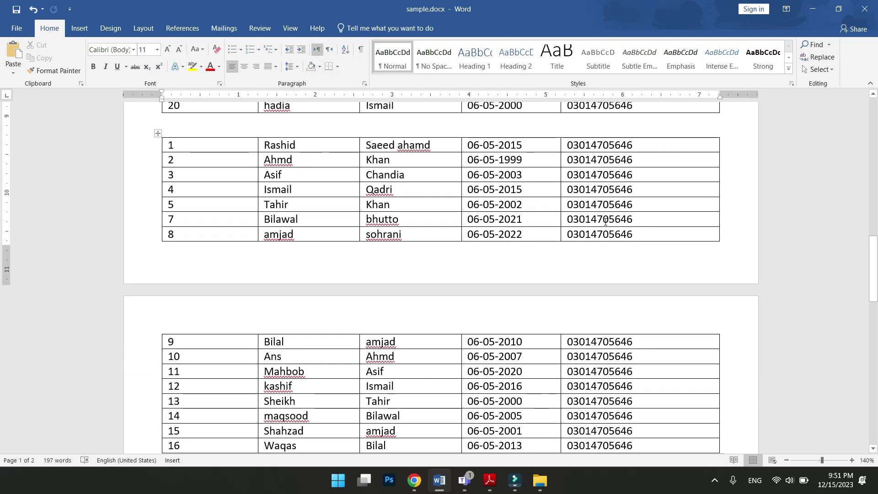
{"action": "scroll", "coordinate": [637, 288], "scroll_direction": "down", "scroll_amount": 3}
{"action": "left_click", "coordinate": [661, 269]}
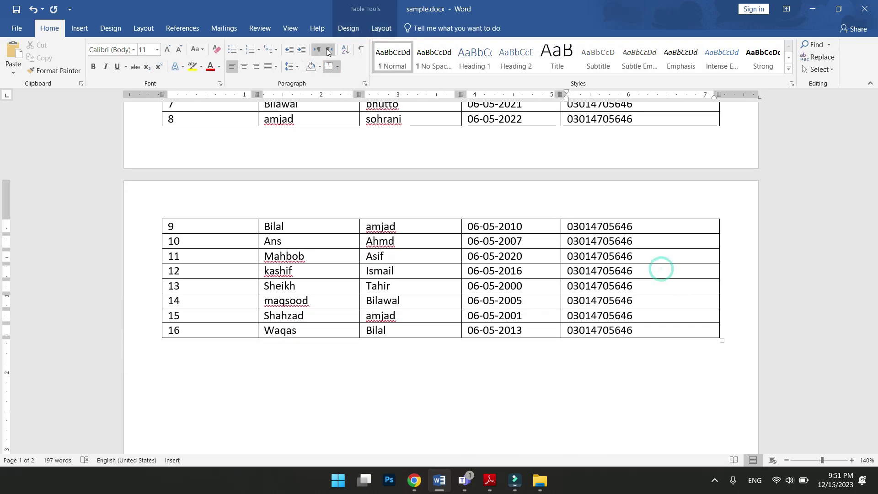
{"action": "left_click", "coordinate": [381, 28]}
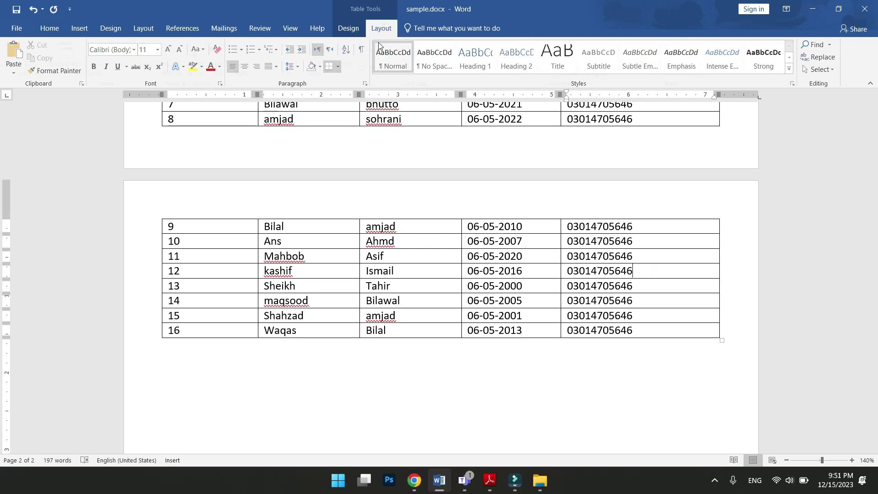
{"action": "left_click", "coordinate": [323, 68]}
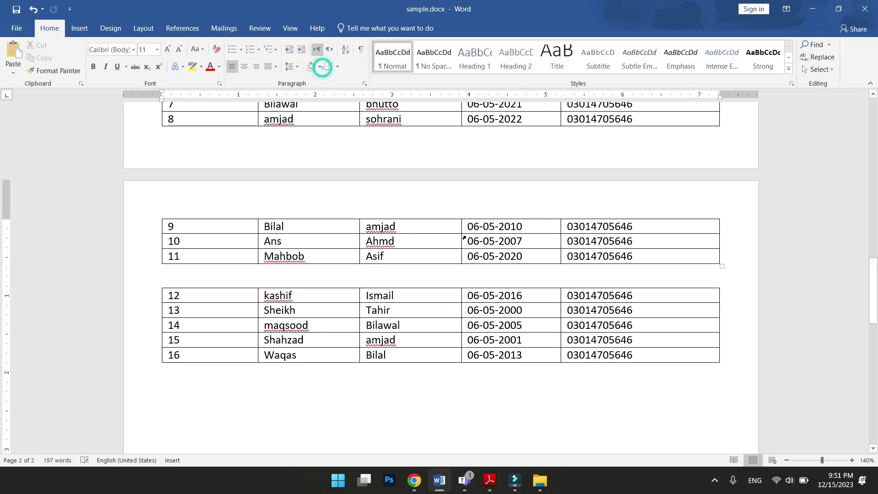